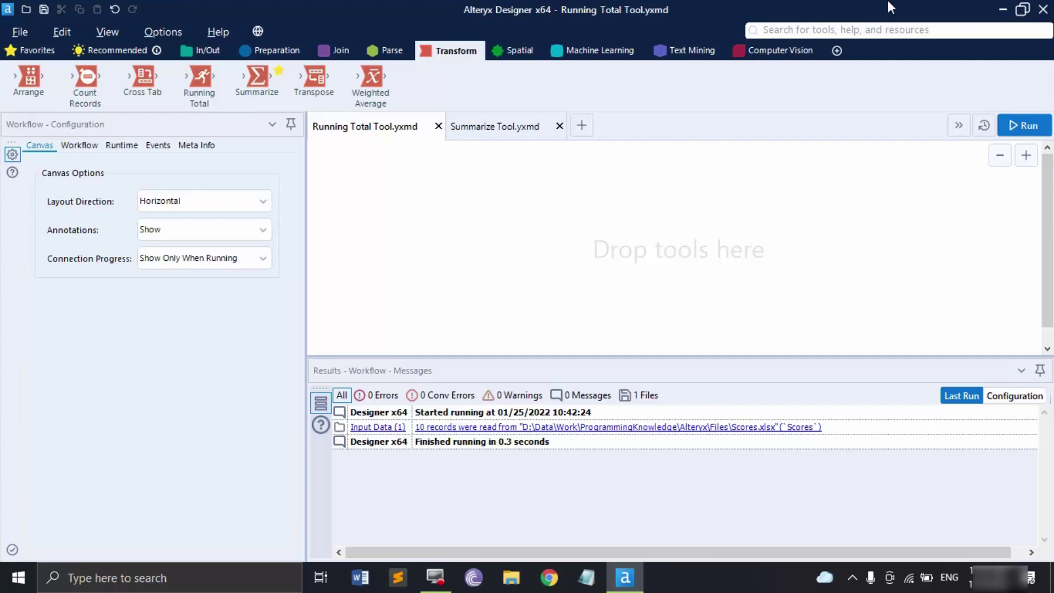
- Add an Input Data tool to the empty canvas and connect it to the Consumer sheet of Output Excel.xlsx
click(208, 52)
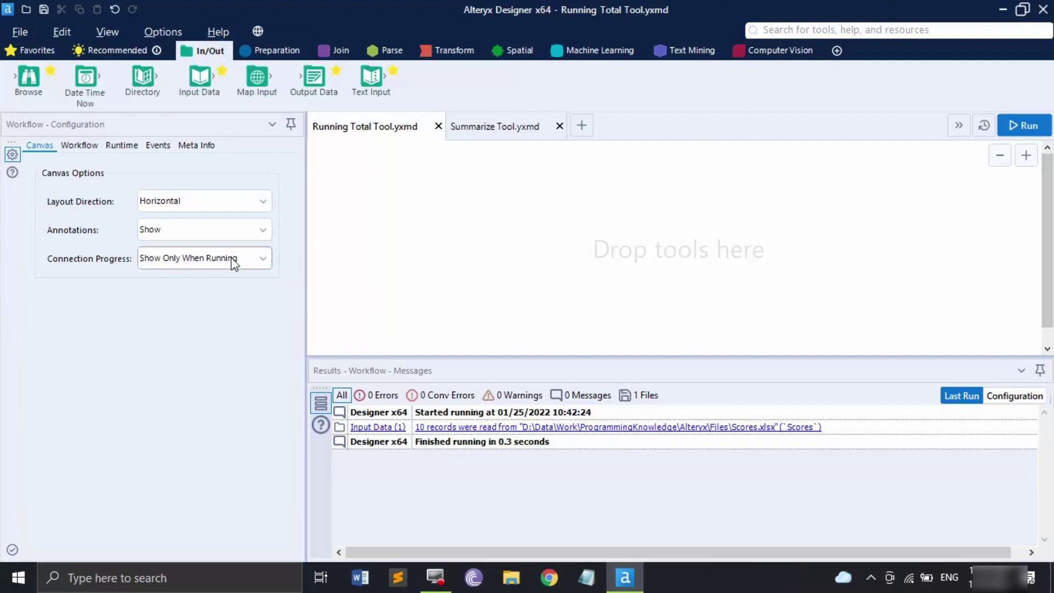
drag(200, 90, 509, 241)
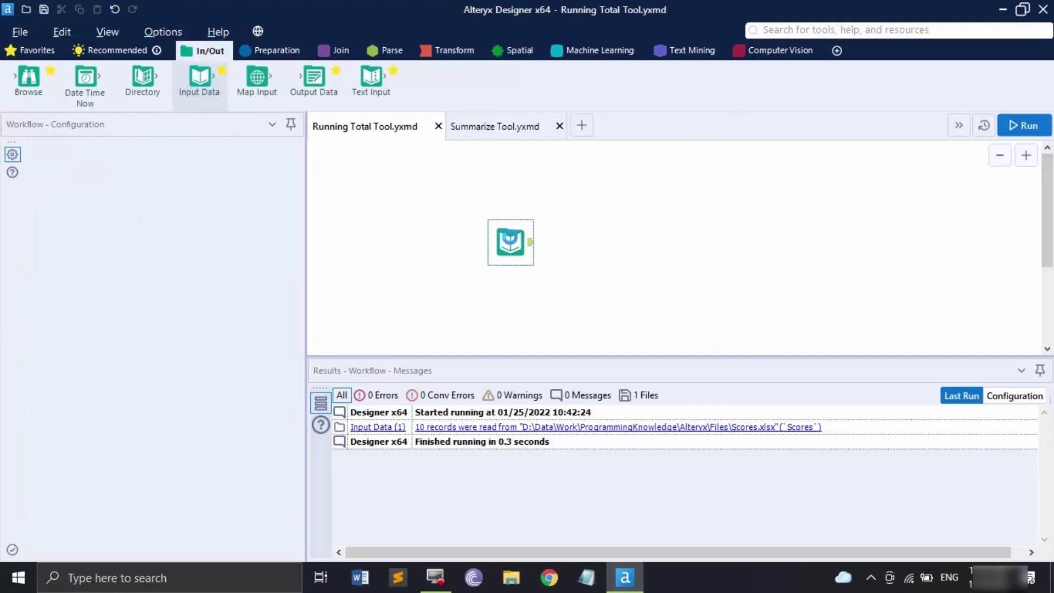
click(457, 54)
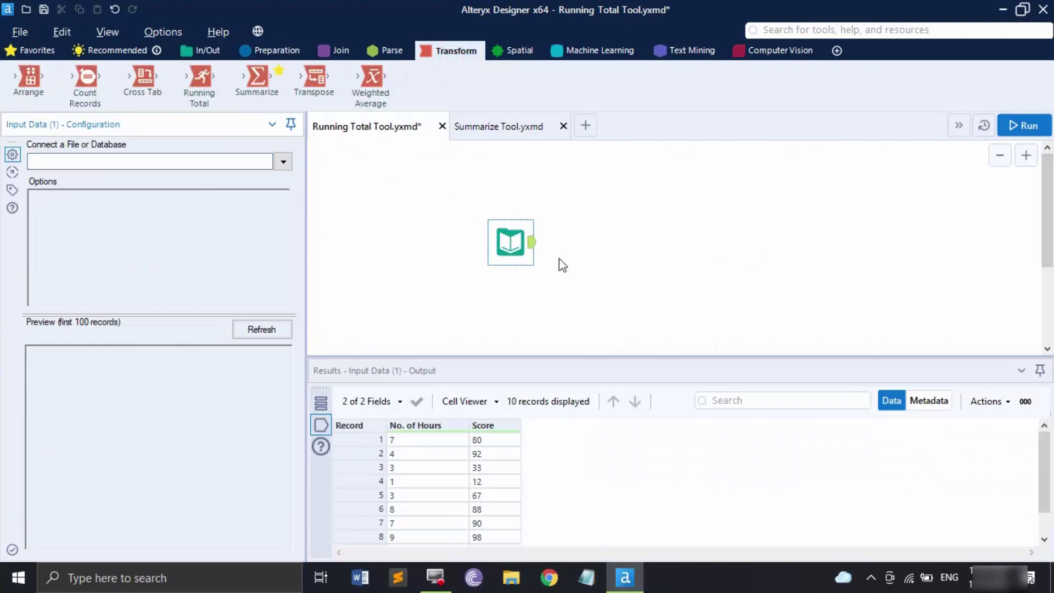
click(283, 162)
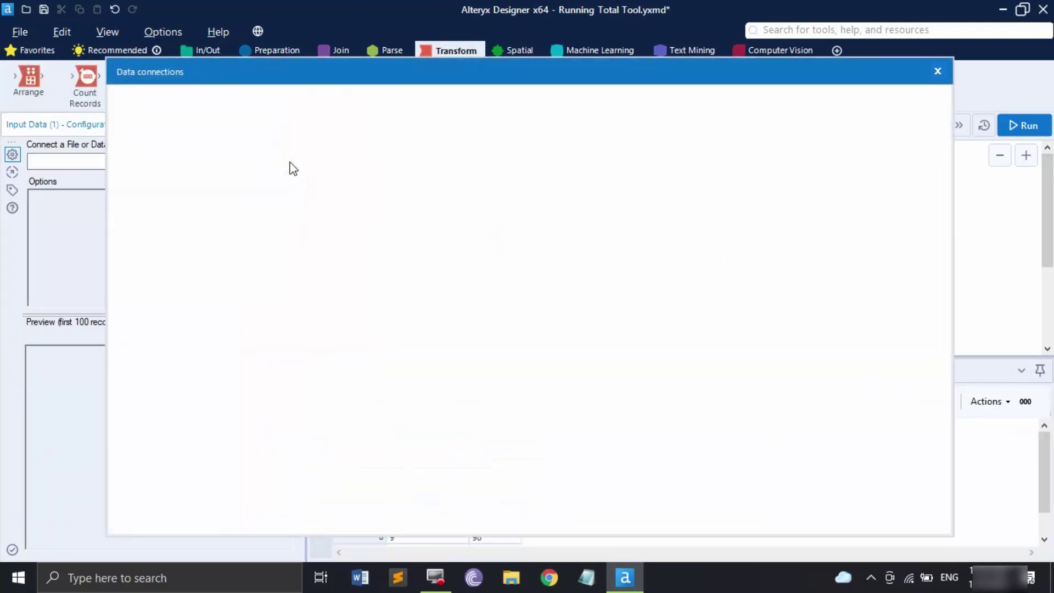
click(324, 191)
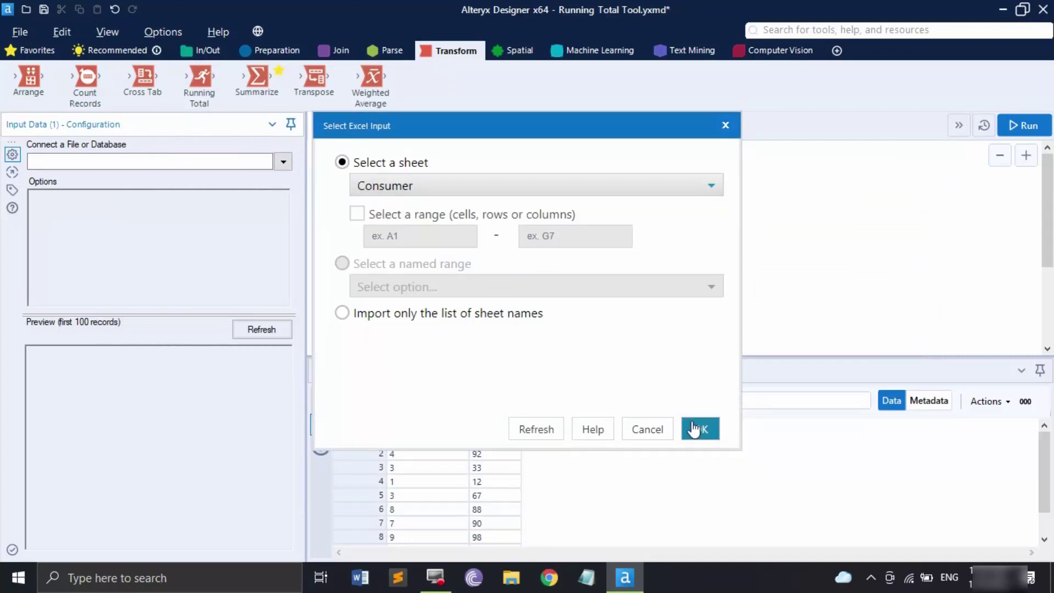
click(693, 430)
- Add a Running Total tool after the Input Data tool and create running totals for Sales, Quantity, Discount and Profit
drag(198, 101, 630, 242)
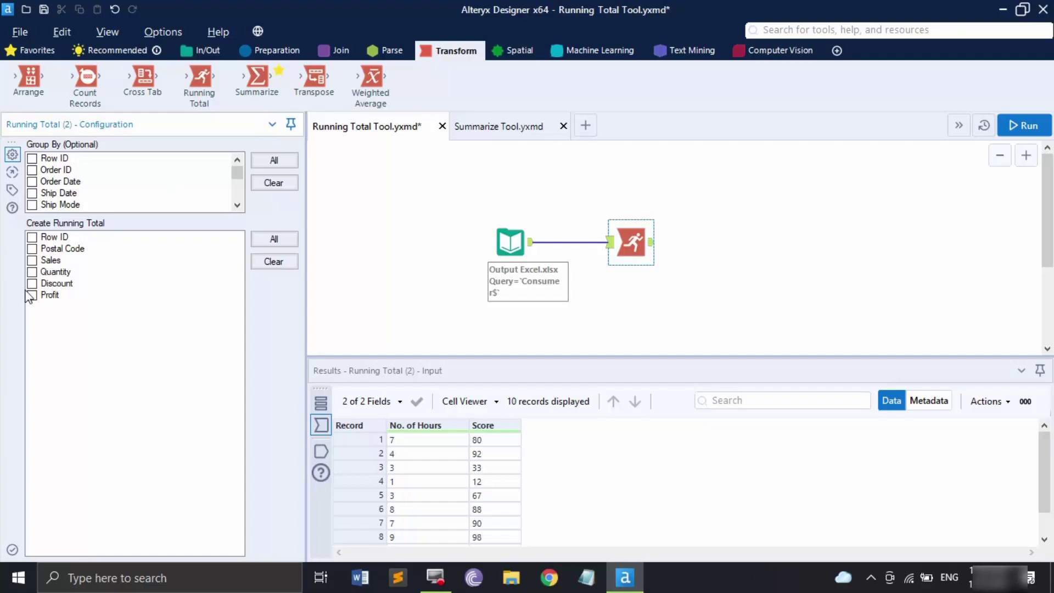
click(33, 260)
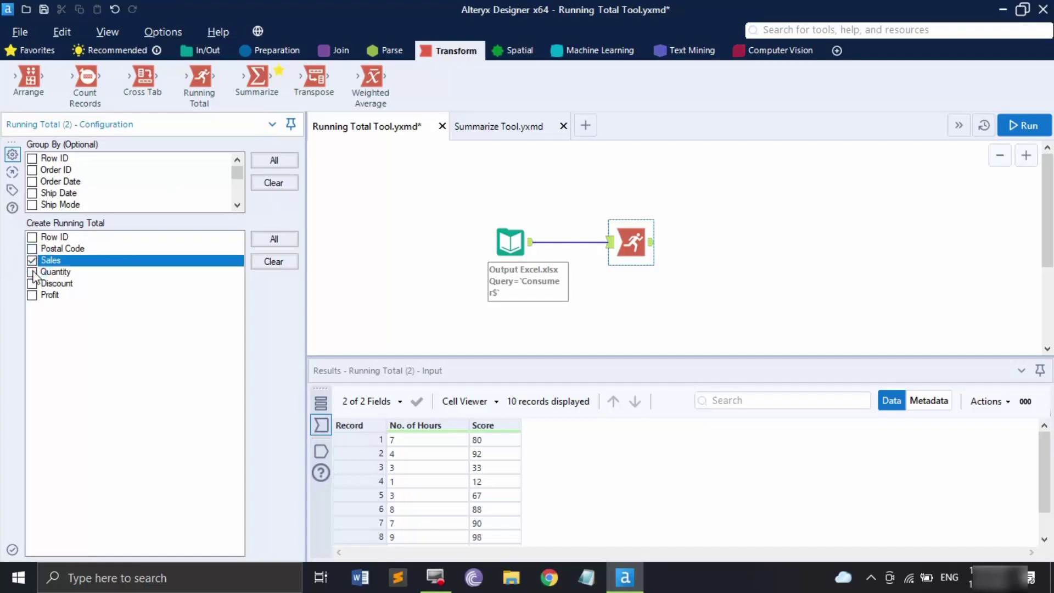
click(32, 271)
click(32, 283)
click(32, 295)
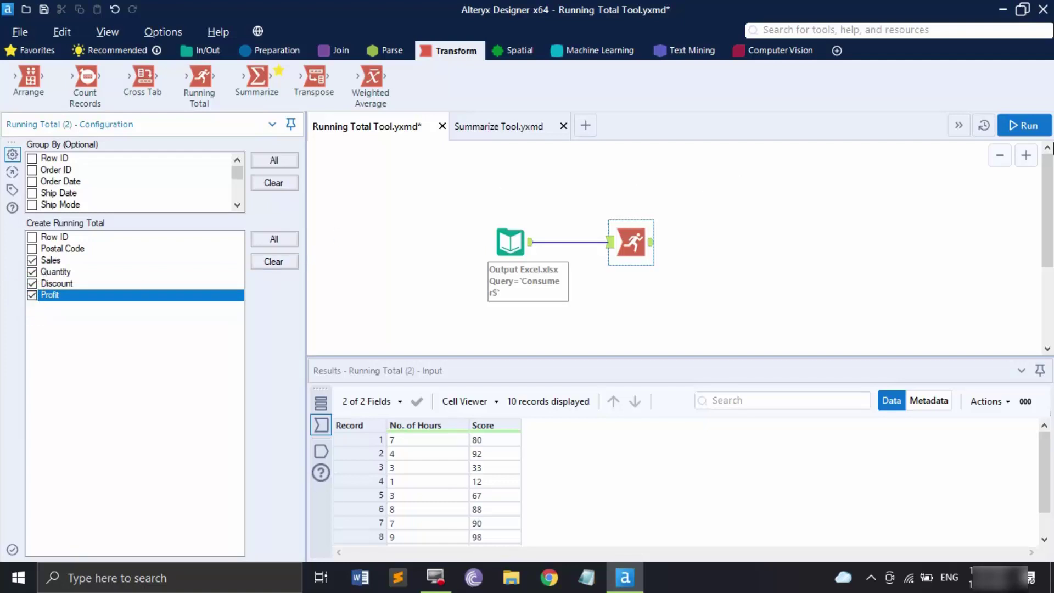
- Run the workflow and show the Running Total tool's output, including the RunTot columns
click(1021, 125)
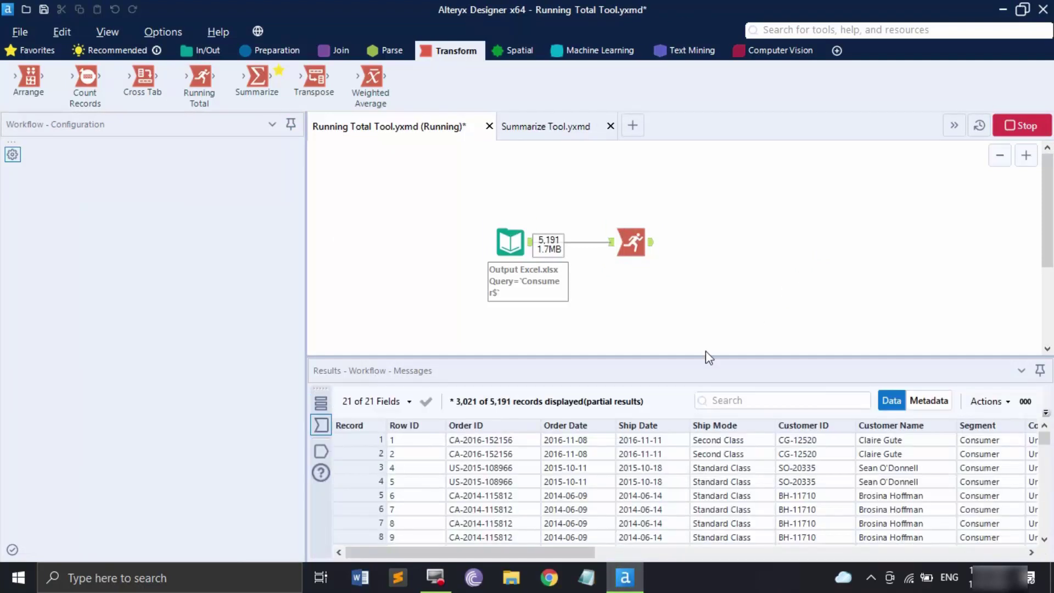
drag(680, 357, 689, 288)
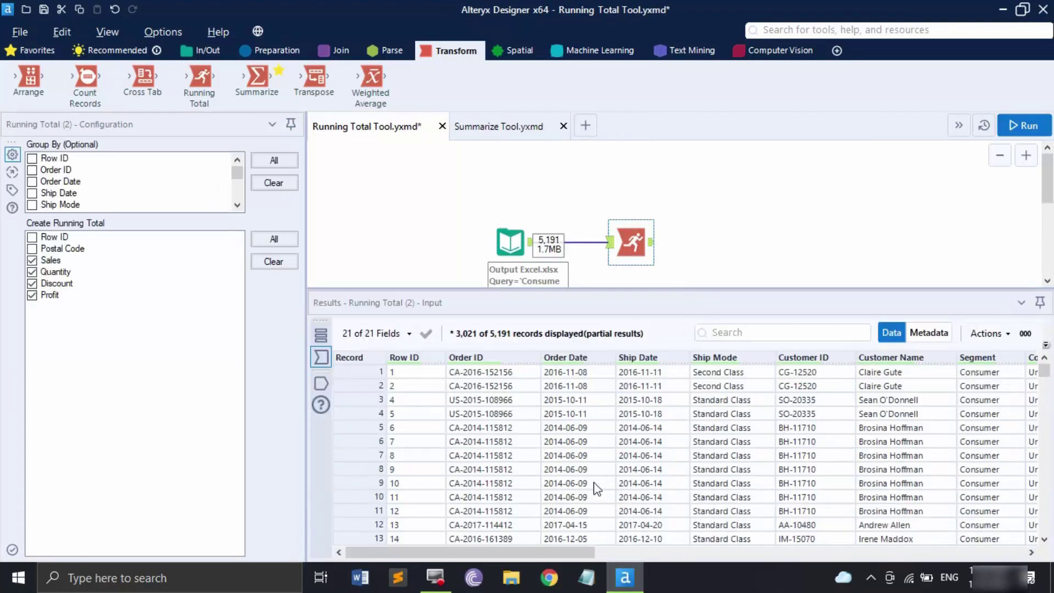
mouse_move(574, 549)
mouse_down()
mouse_move(1051, 546)
mouse_move(562, 538)
mouse_up()
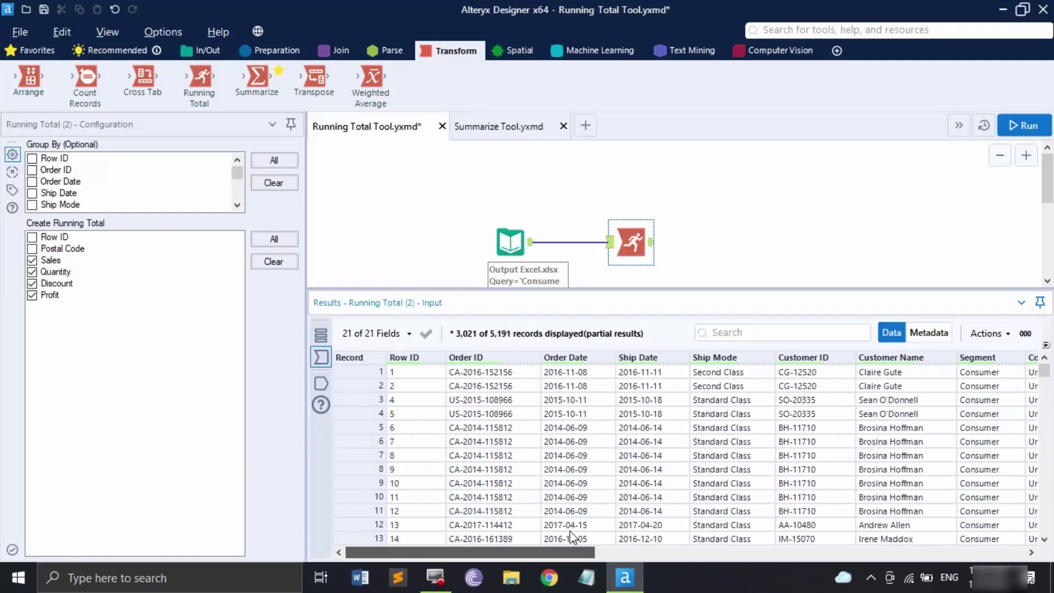
click(322, 384)
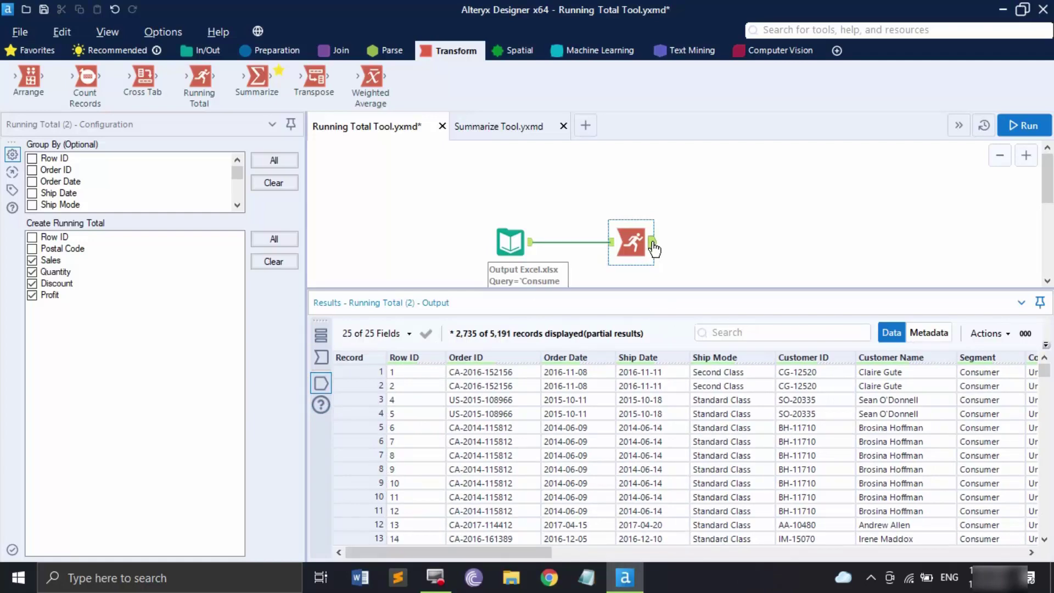
drag(544, 552, 1018, 552)
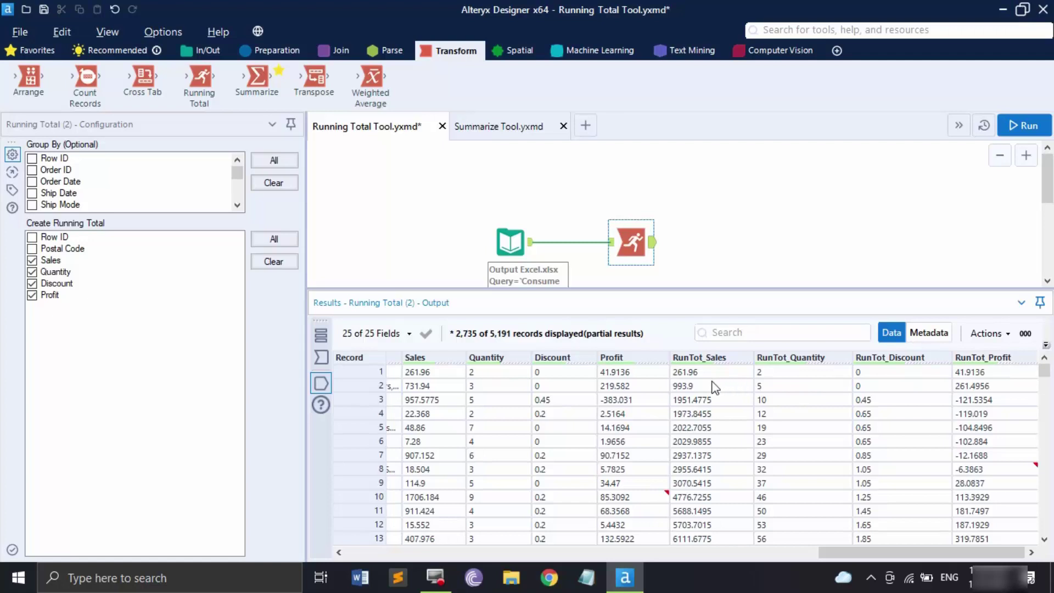
- Examine how the RunTot_Sales, RunTot_Quantity, RunTot_Discount and RunTot_Profit values accumulate from record to record
scroll(715, 388, down, 19)
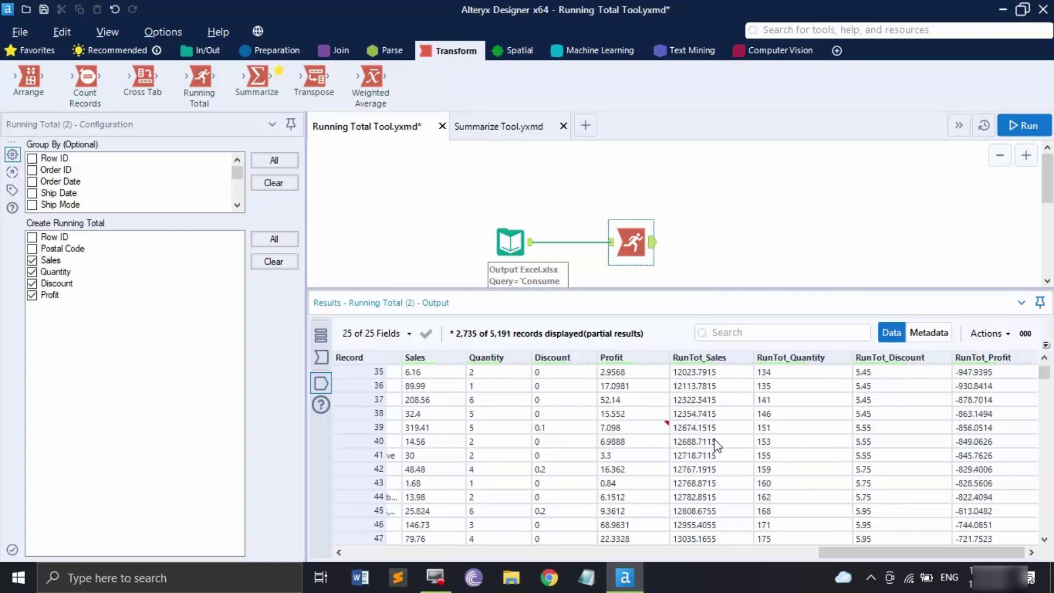
scroll(715, 444, down, 20)
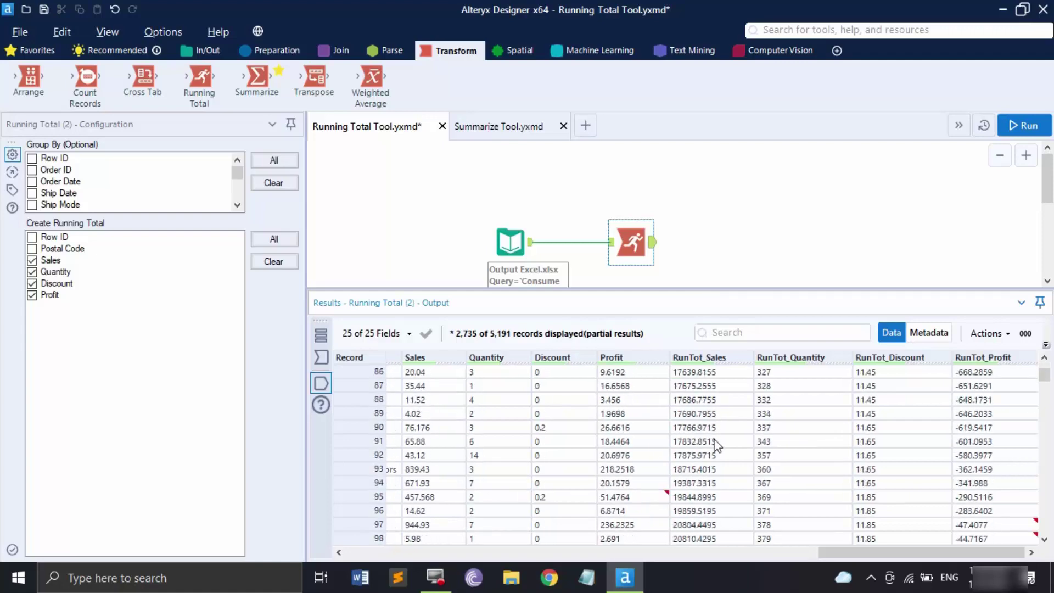
scroll(715, 444, up, 20)
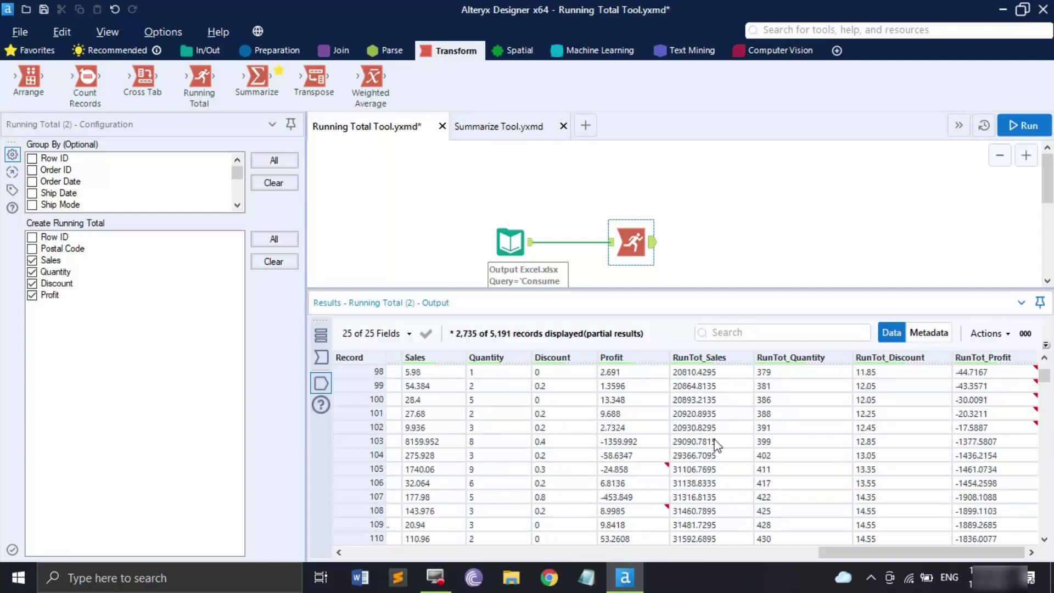
scroll(716, 444, up, 15)
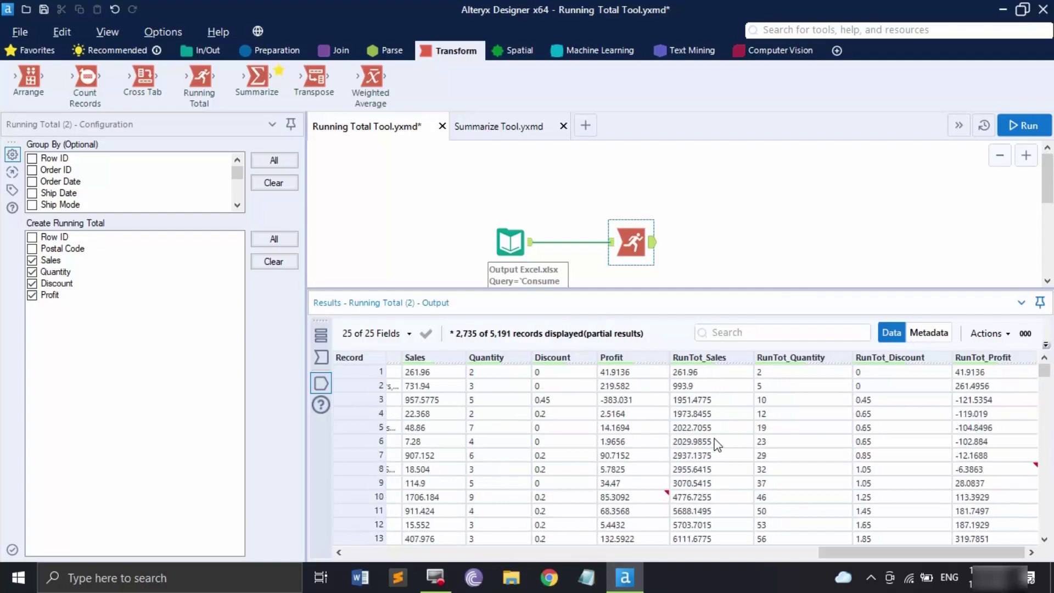
scroll(715, 445, down, 6)
scroll(1013, 468, down, 3)
scroll(1012, 468, up, 3)
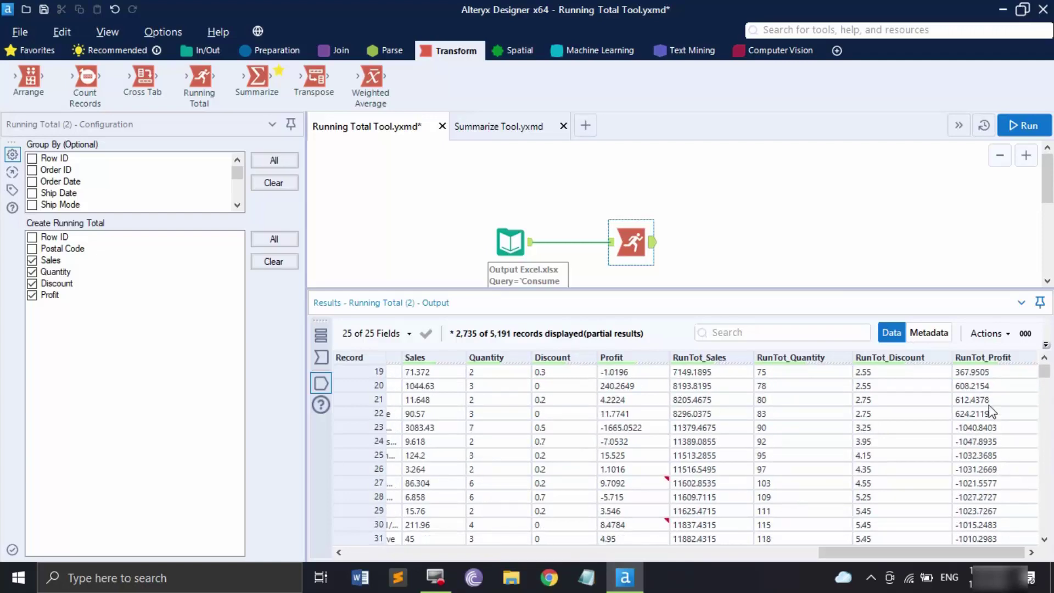
scroll(975, 464, down, 3)
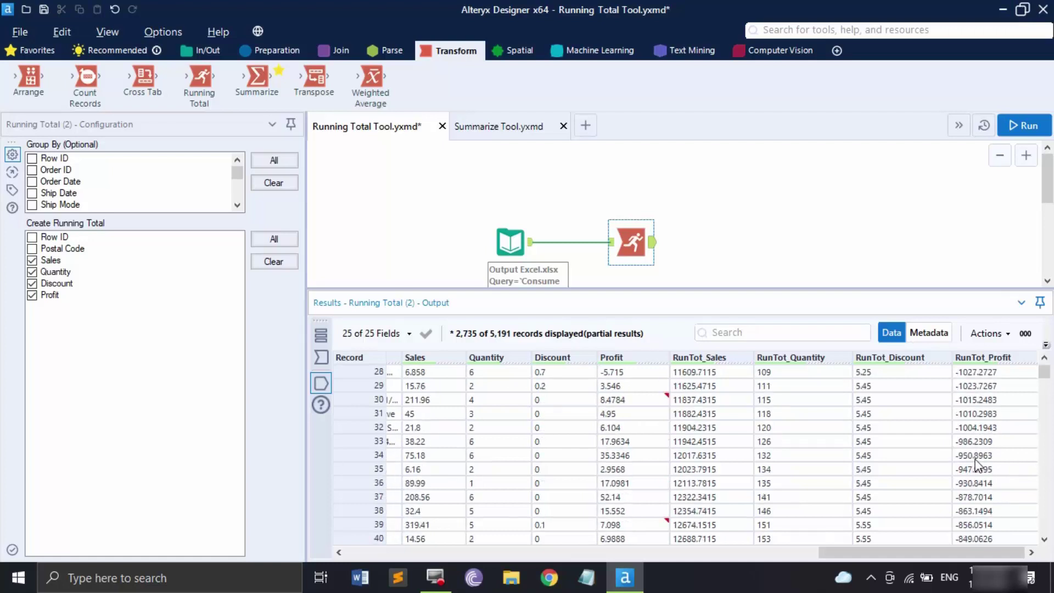
scroll(975, 464, down, 17)
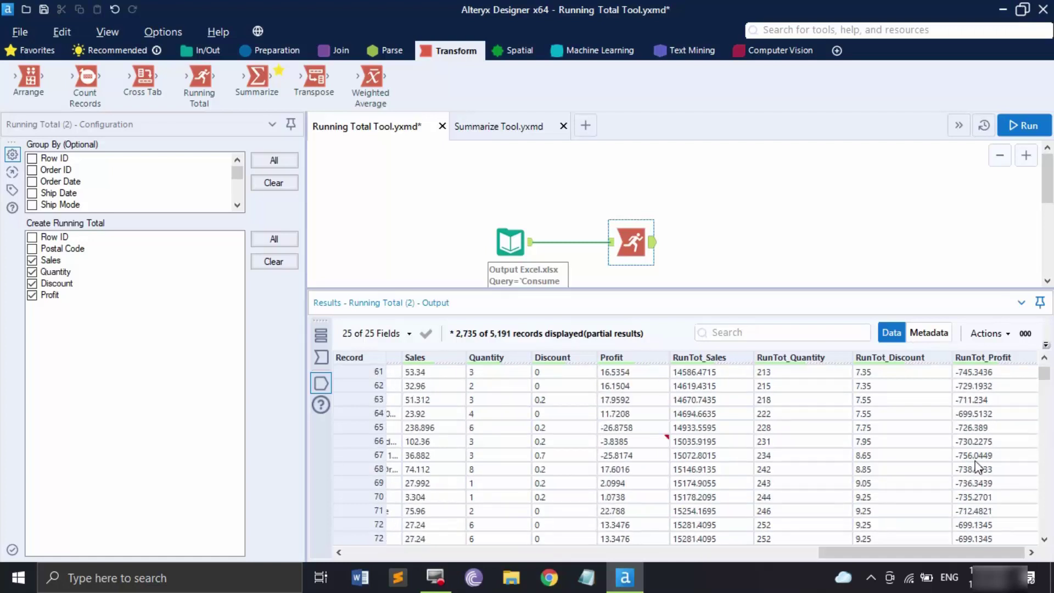
scroll(975, 465, down, 20)
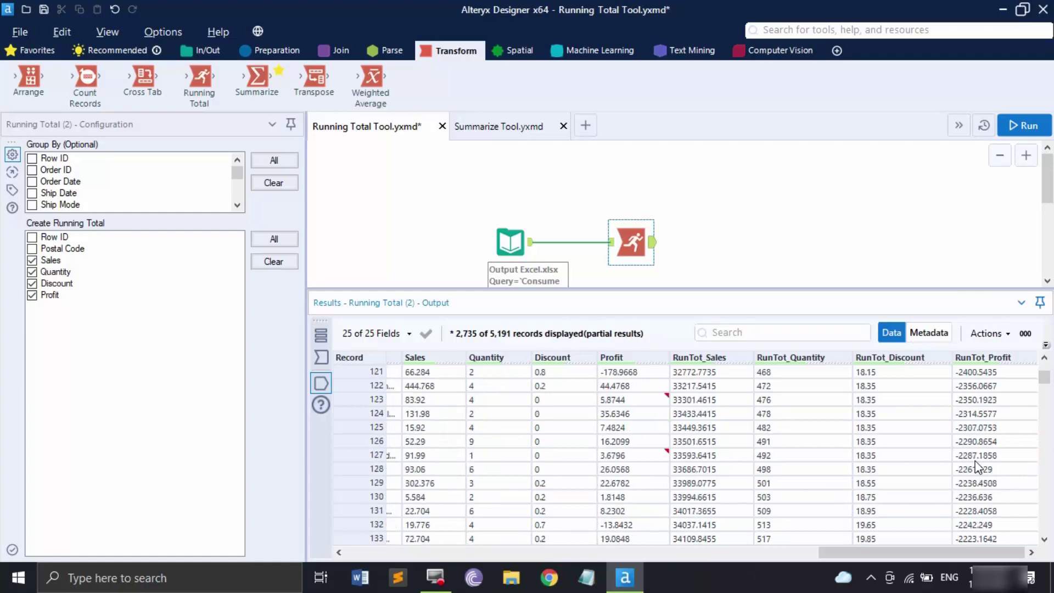
scroll(973, 465, down, 20)
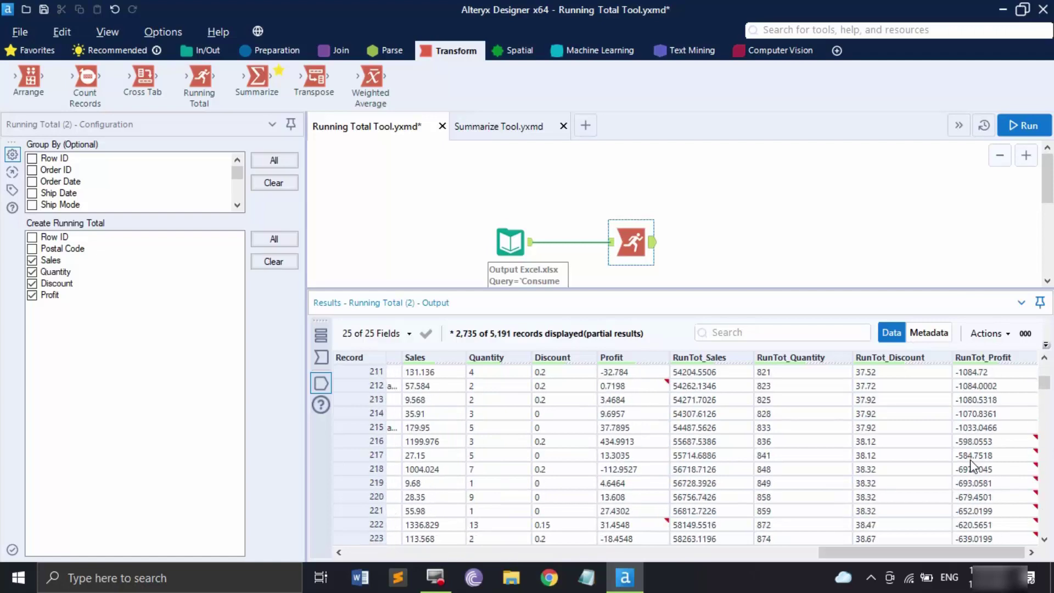
scroll(972, 465, down, 3)
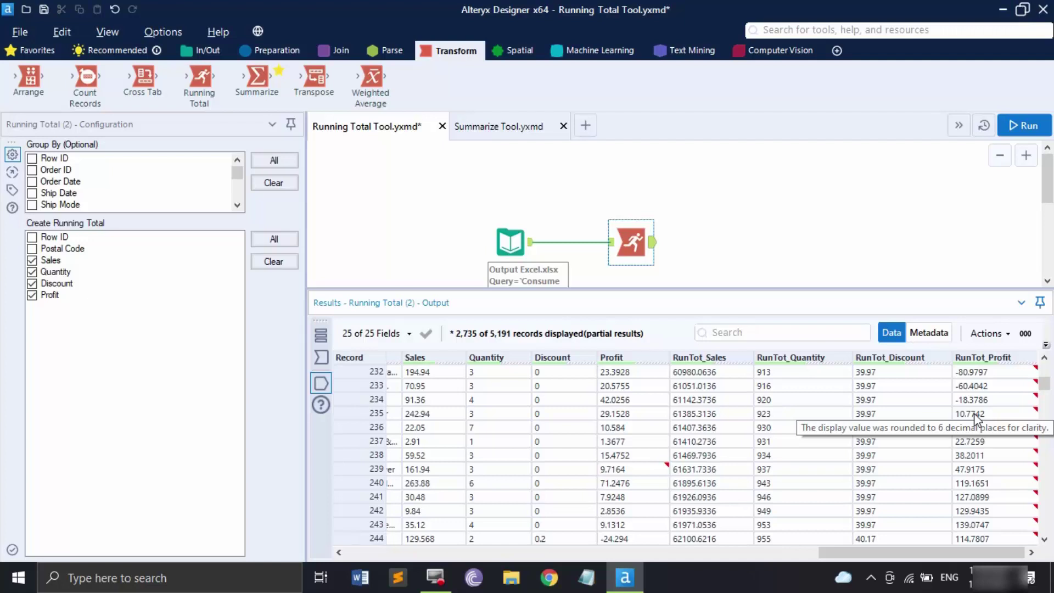
- Shrink the results area to give the canvas more room and save the Running Total workflow
drag(740, 290, 753, 385)
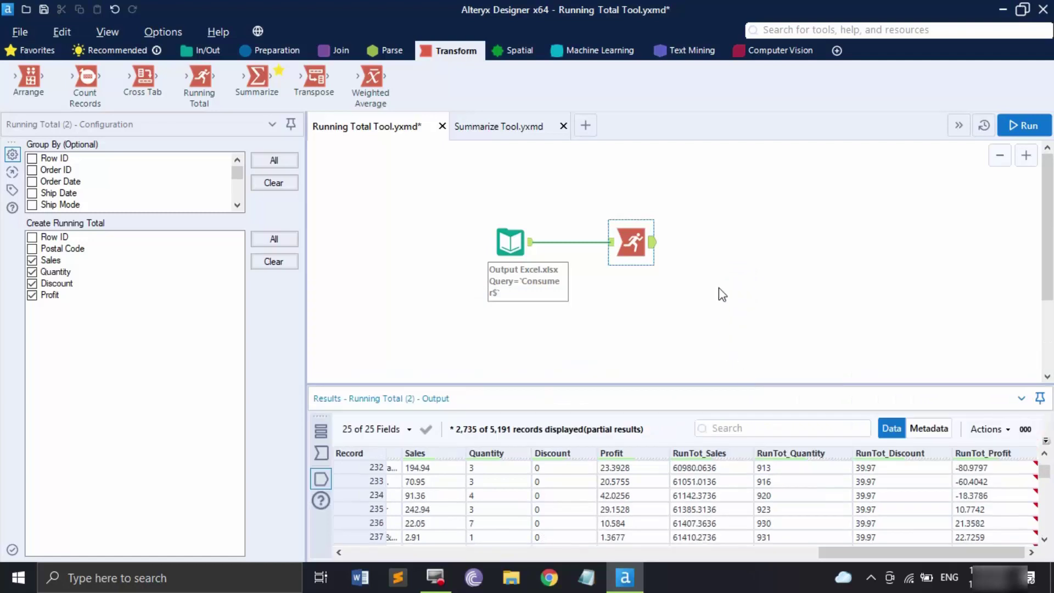
key(ctrl+s)
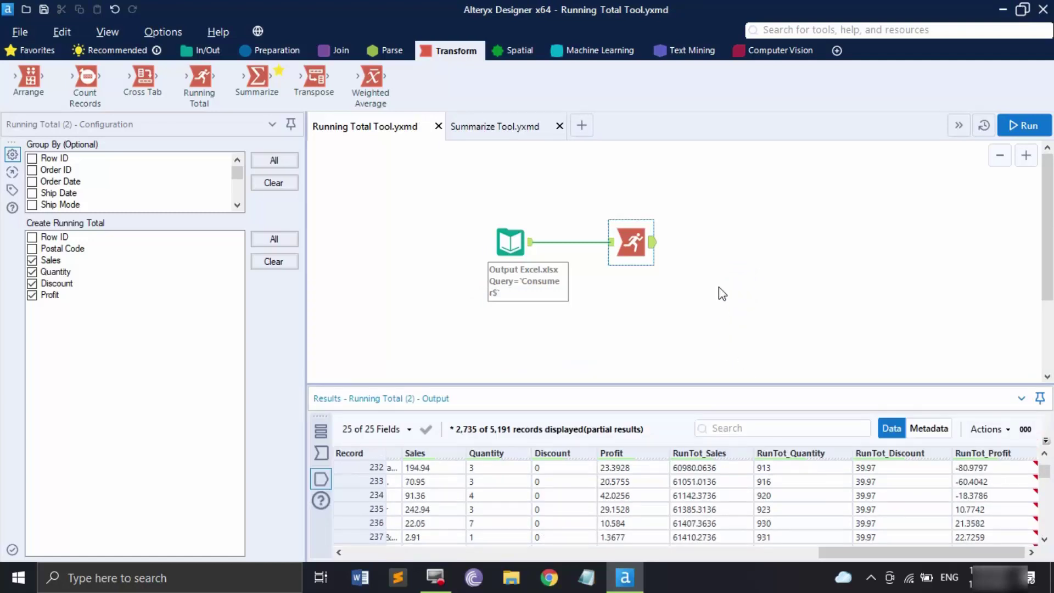
- Switch to the Summarize Tool workflow and move its Input Data tool further left on the canvas
click(495, 127)
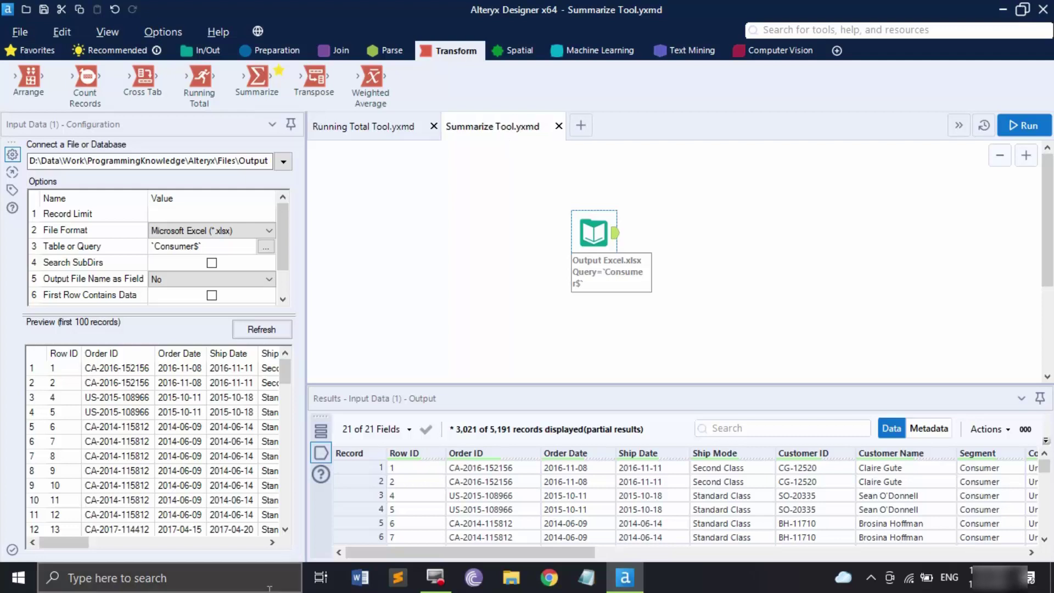
click(581, 238)
drag(582, 237, 452, 229)
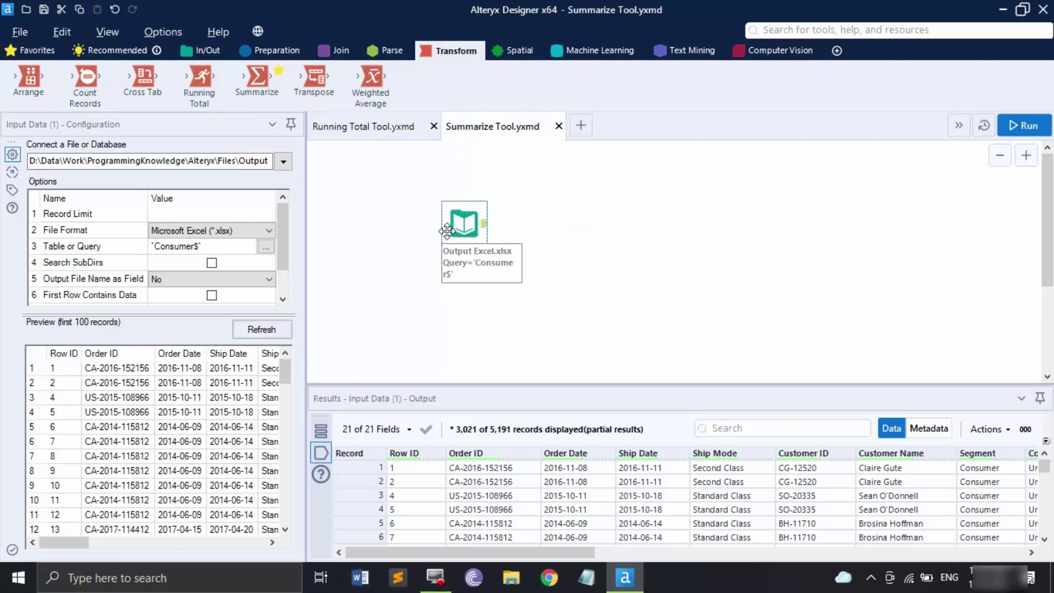
- Add a Summarize tool beside the Input Data tool, connect the input's output to it and run the workflow
drag(256, 80, 603, 215)
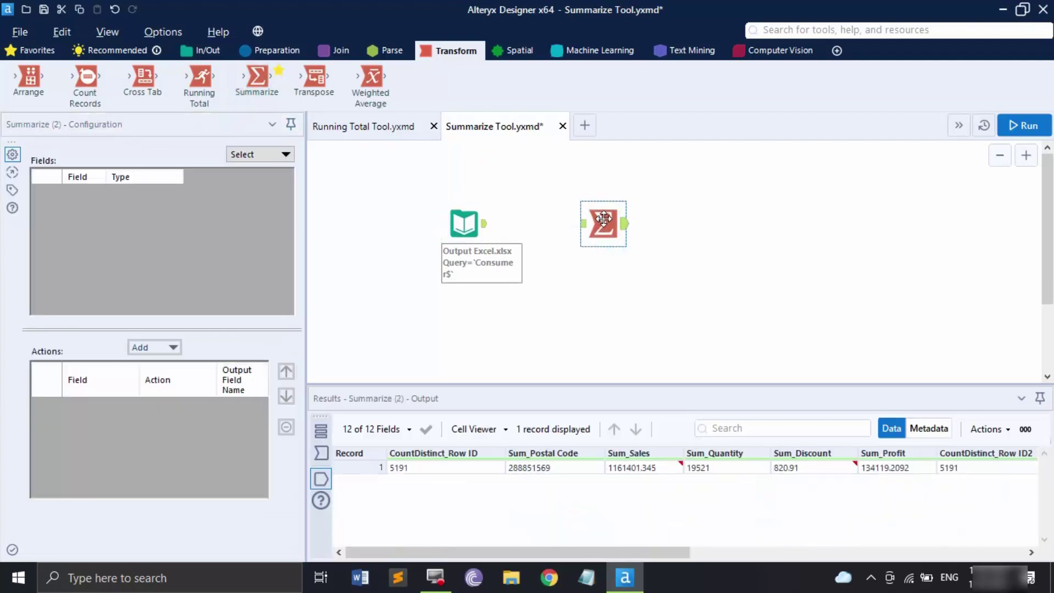
drag(485, 224, 583, 224)
key(ctrl+r)
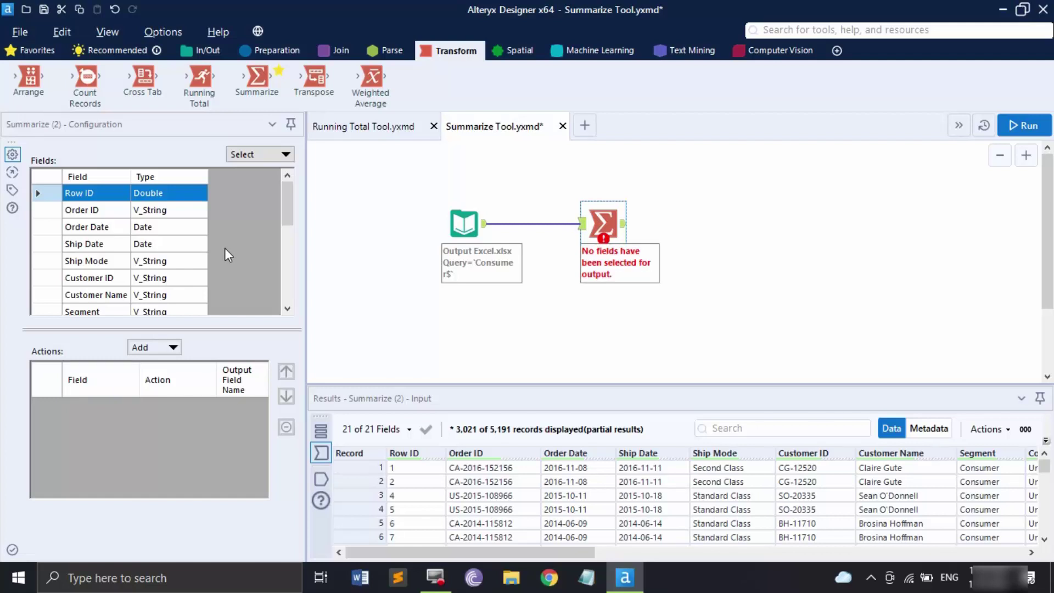
- Examine the Summarize tool's field list and data types, from Row ID through Profit
scroll(146, 265, down, 4)
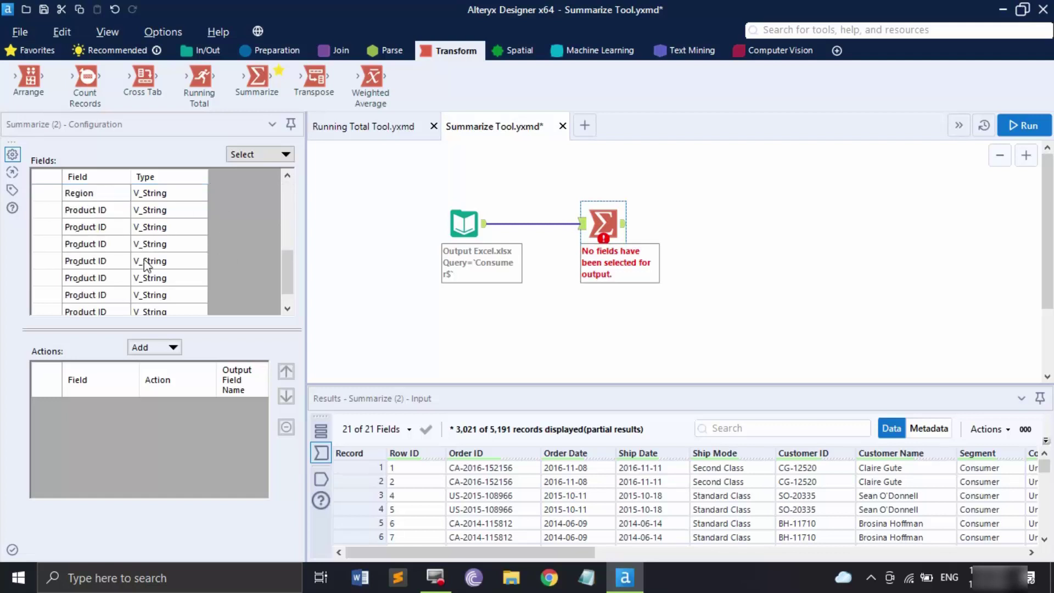
scroll(160, 286, down, 3)
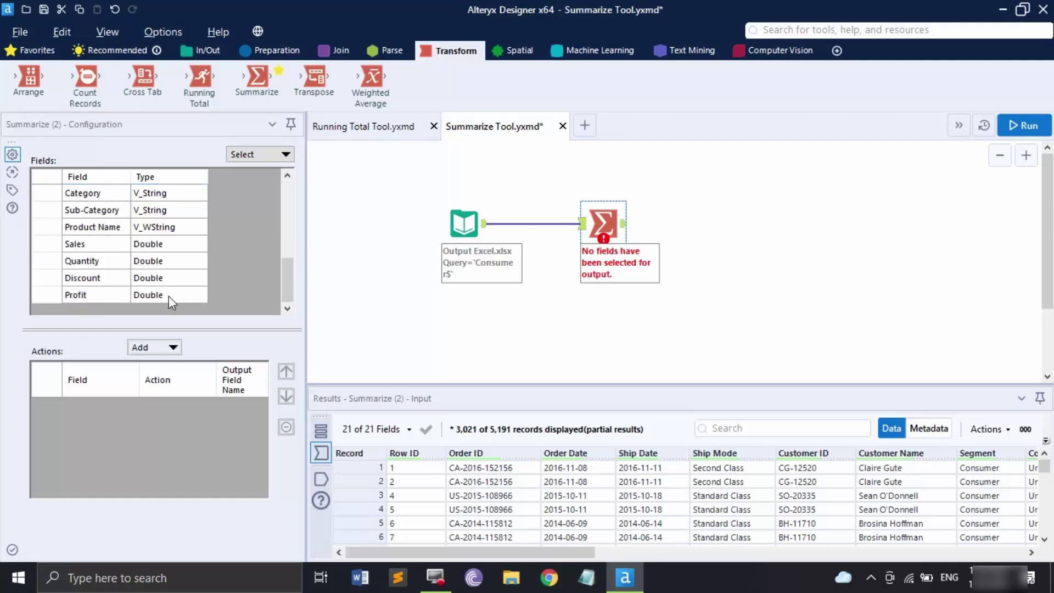
scroll(169, 297, up, 7)
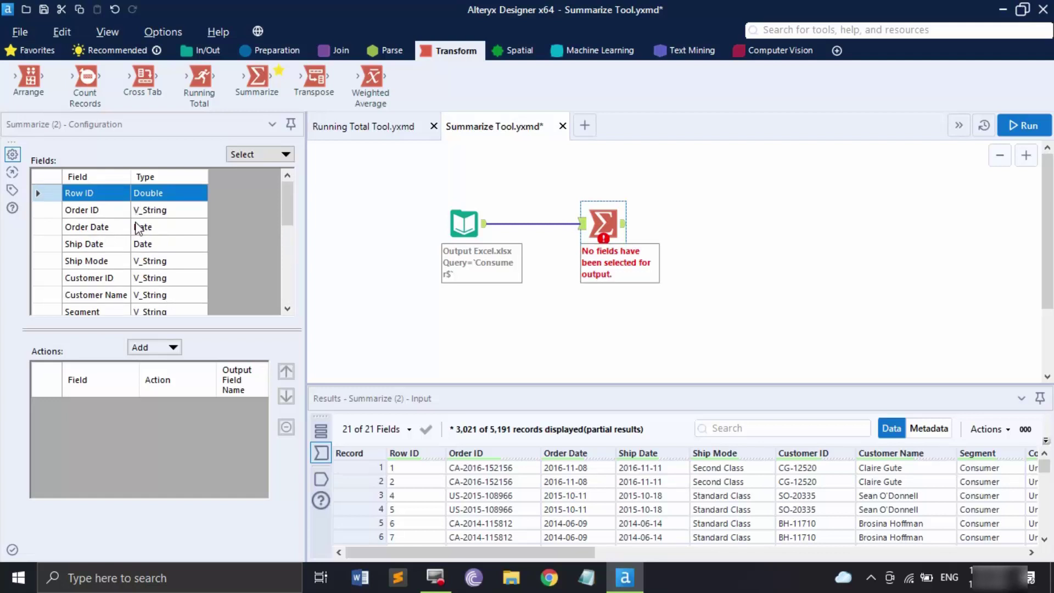
scroll(153, 250, down, 5)
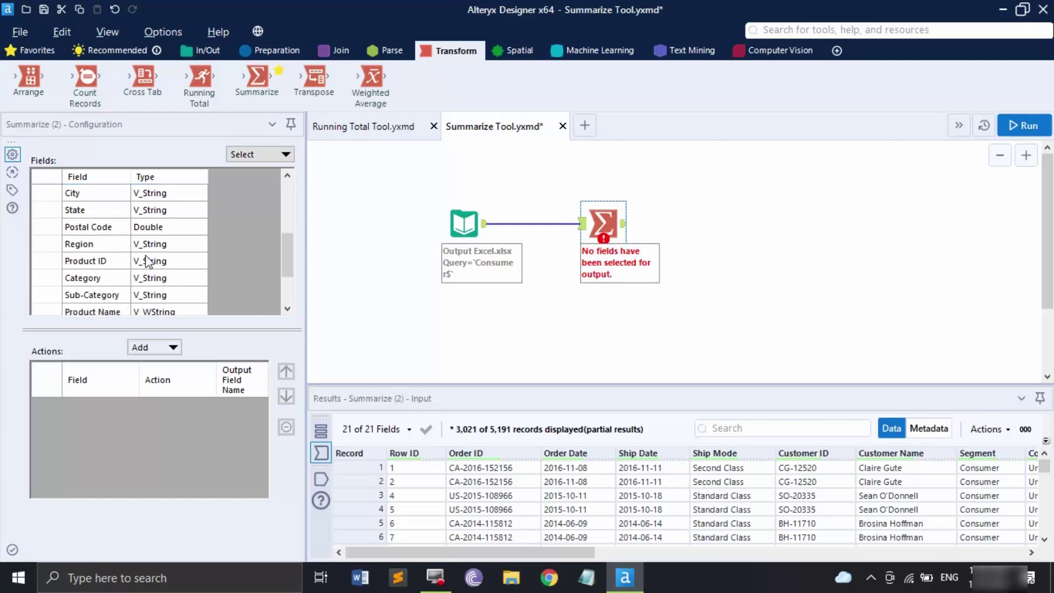
- Try to select the Sales, Quantity, Discount and Profit fields in the Summarize tool's field list
shift+click(108, 244)
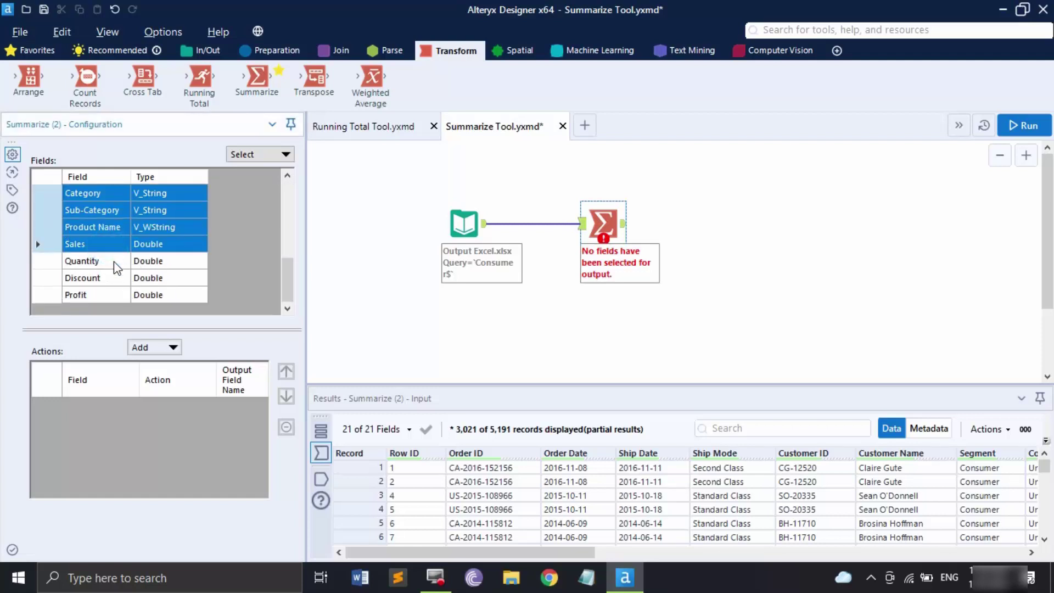
shift+click(113, 260)
shift+click(113, 278)
shift+click(117, 292)
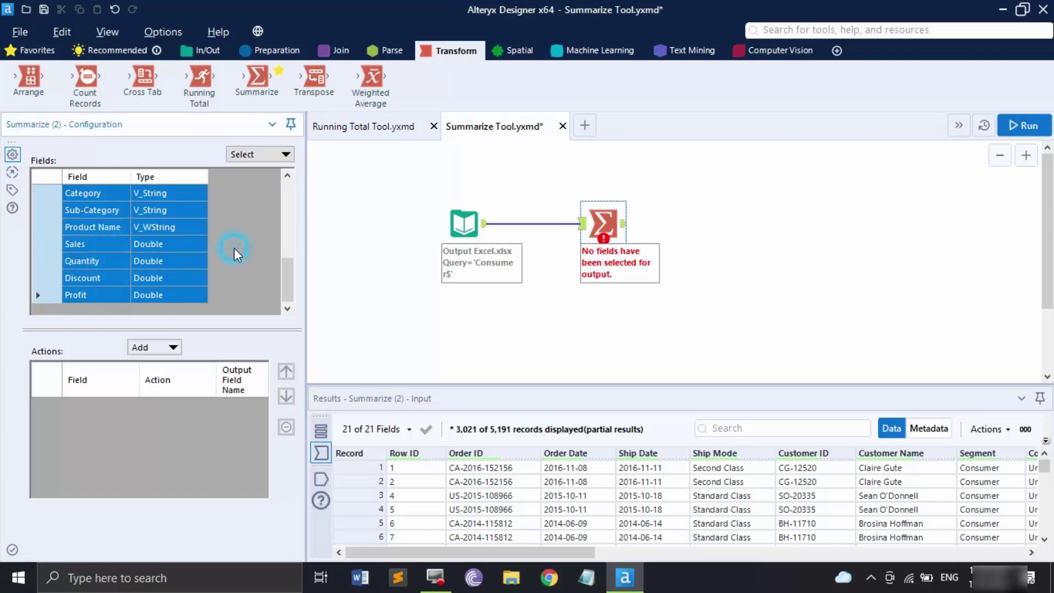
click(189, 277)
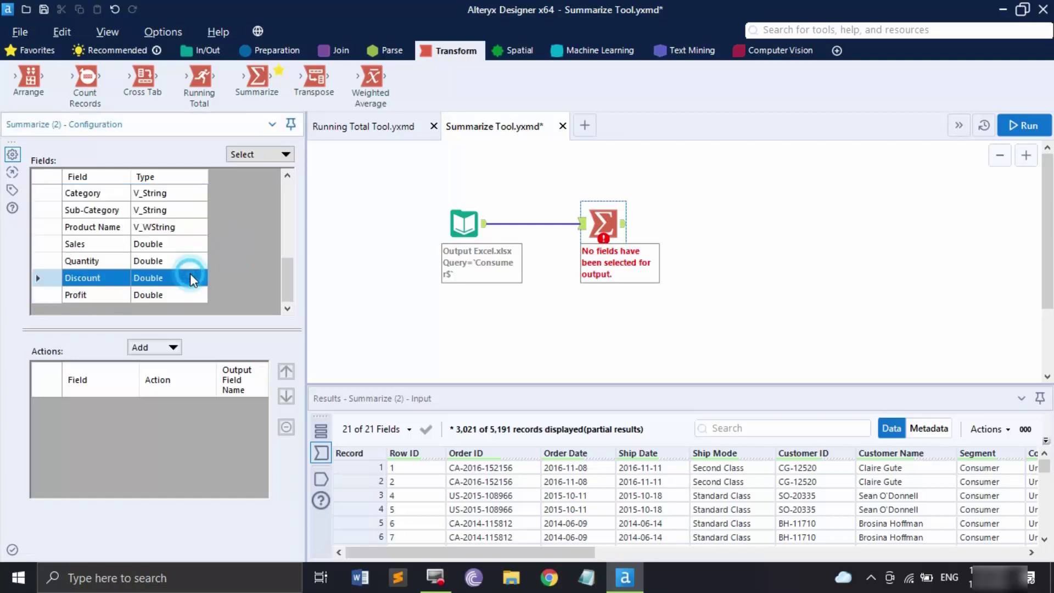
ctrl+click(112, 295)
ctrl+click(111, 259)
click(227, 271)
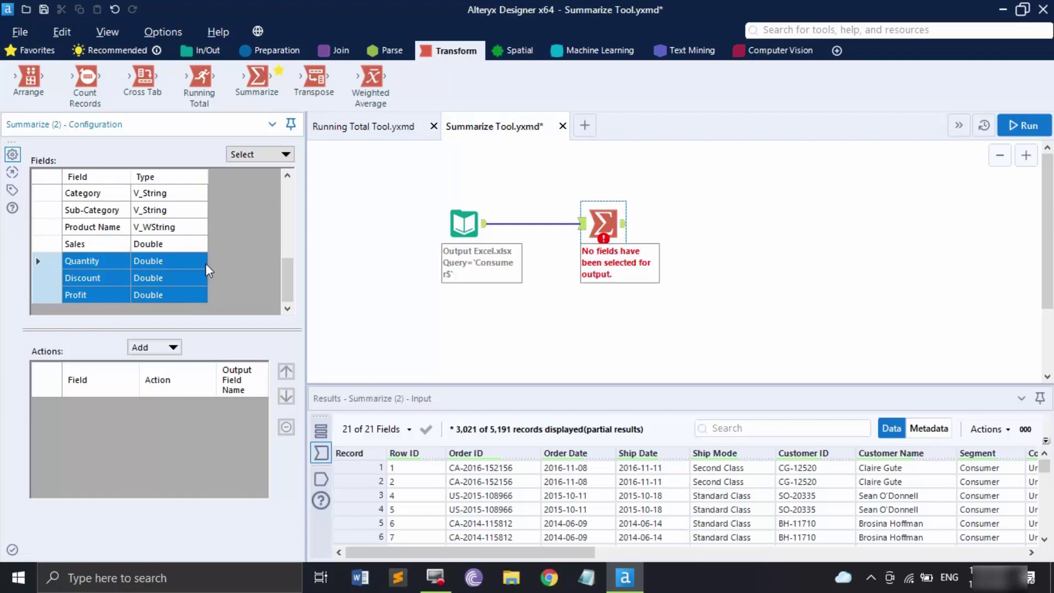
- Clear the current field selection and select only the numeric fields in the Summarize tool
click(284, 157)
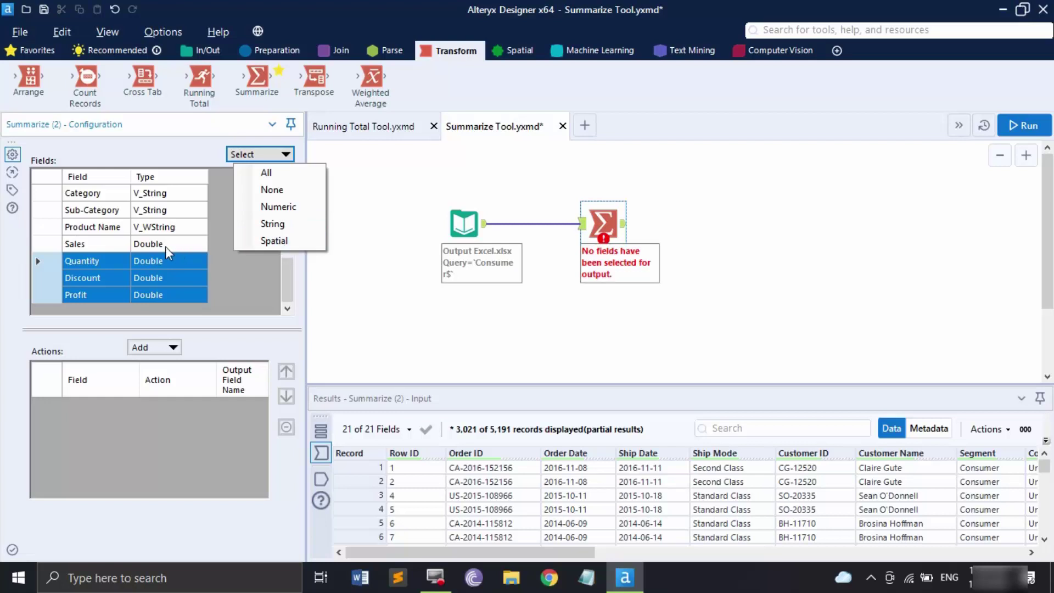
scroll(165, 247, up, 5)
click(237, 285)
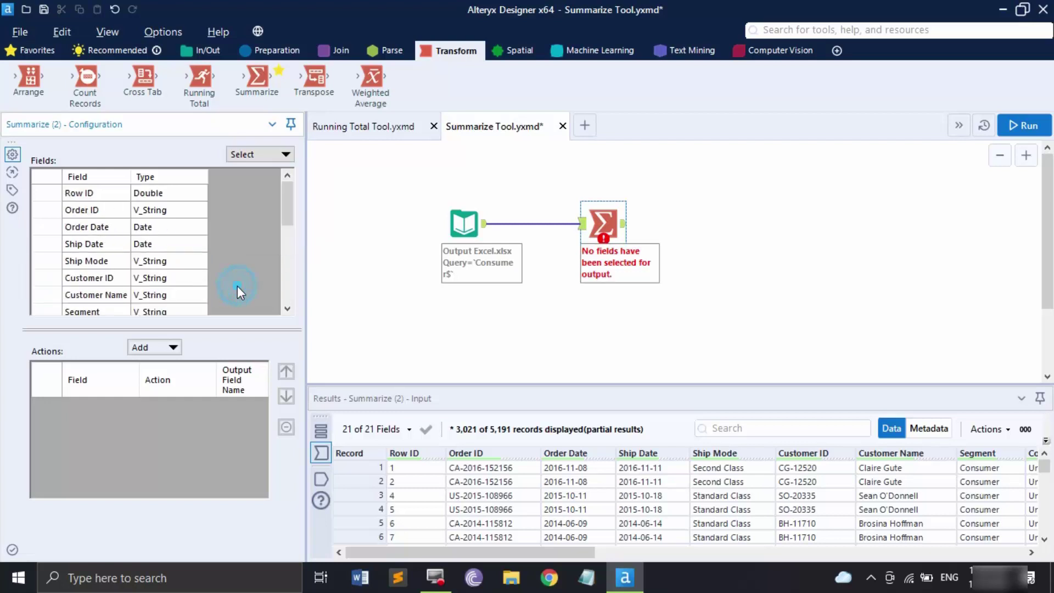
scroll(199, 266, down, 1)
scroll(200, 266, down, 4)
scroll(199, 266, up, 5)
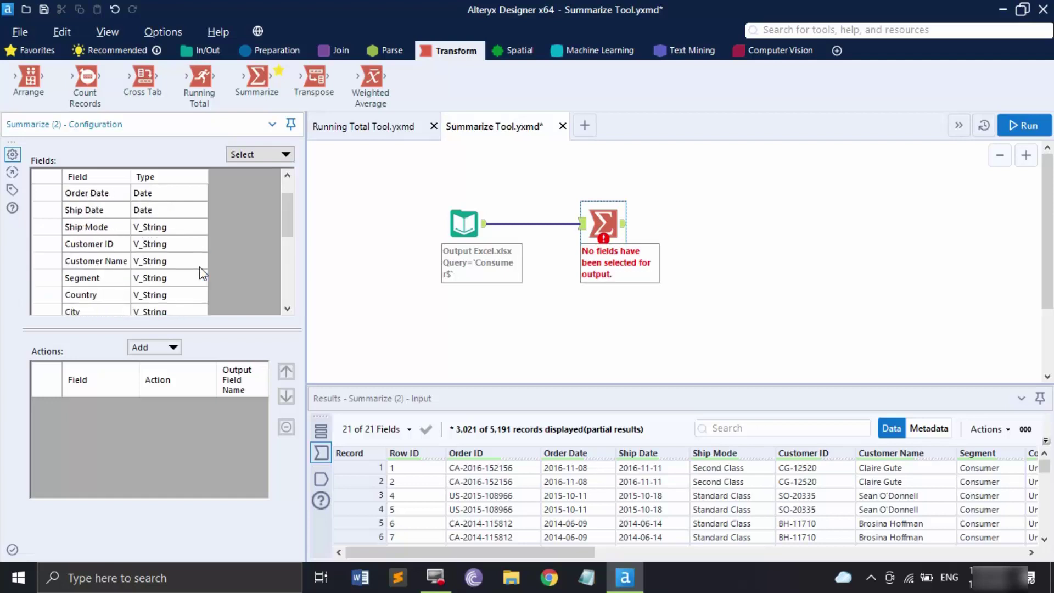
click(269, 153)
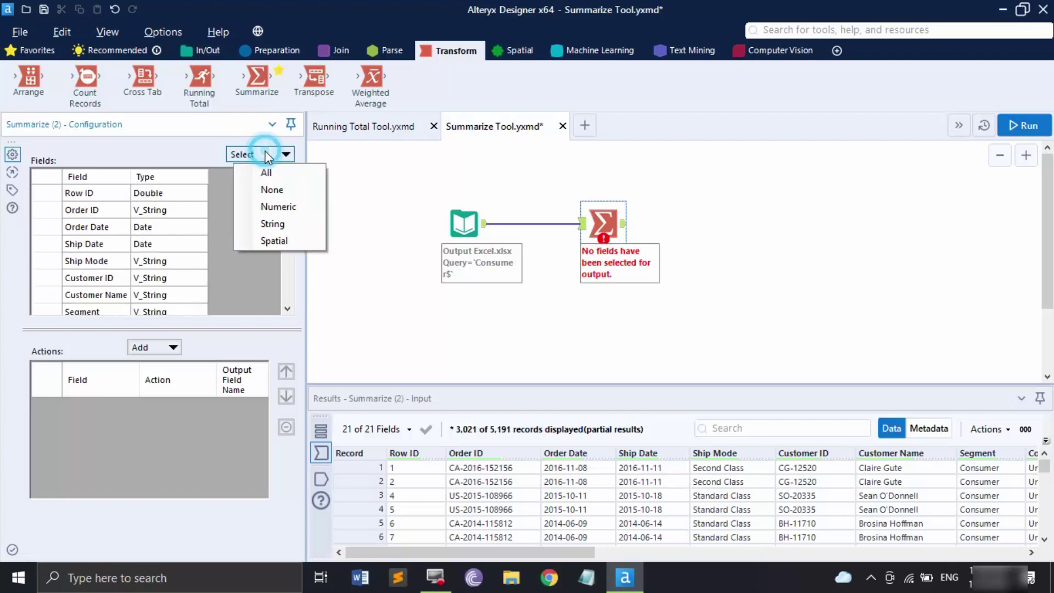
click(270, 189)
scroll(206, 235, down, 4)
drag(143, 278, 103, 301)
scroll(229, 251, up, 5)
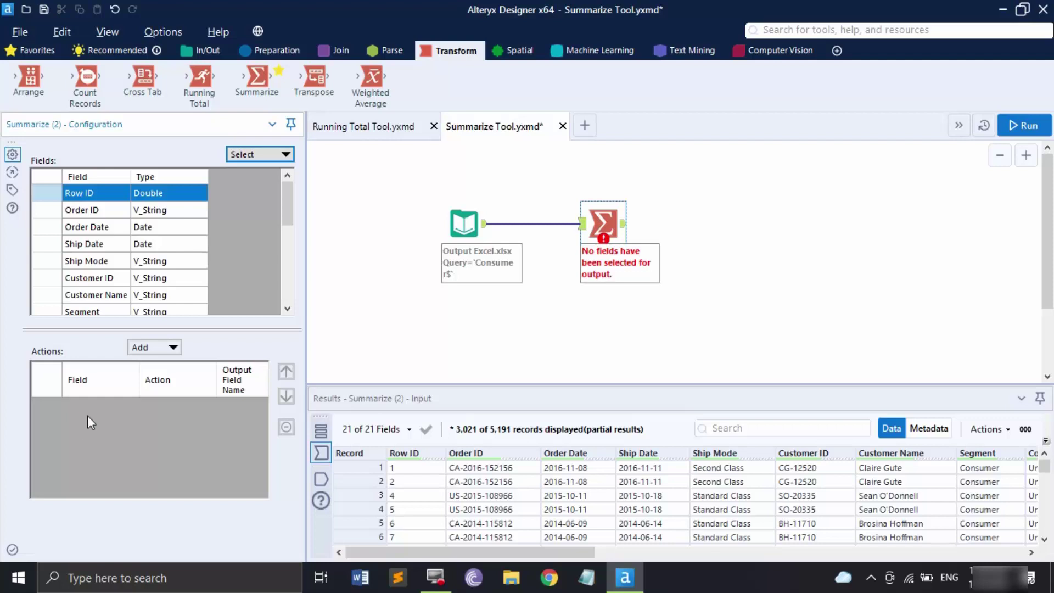
- Review the summarize actions that can be added, including the Finance, Numeric and Report groups
click(143, 347)
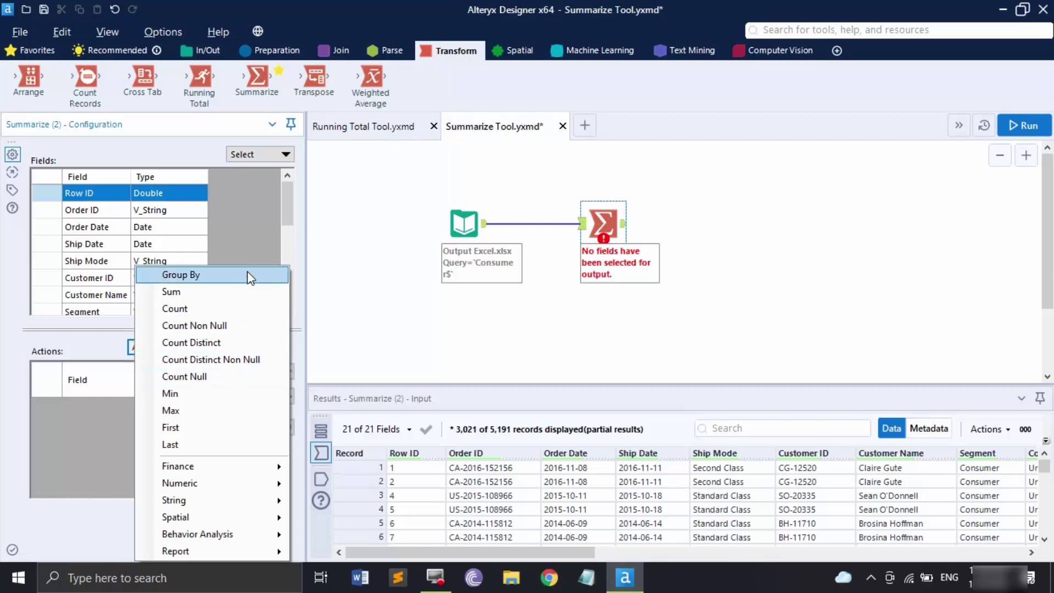
mouse_move(229, 470)
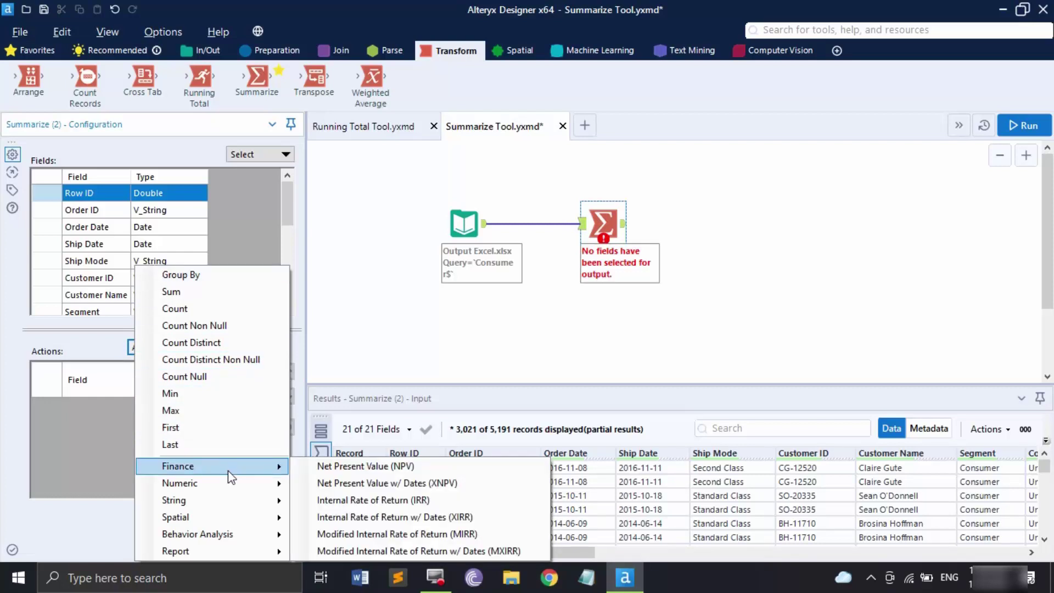
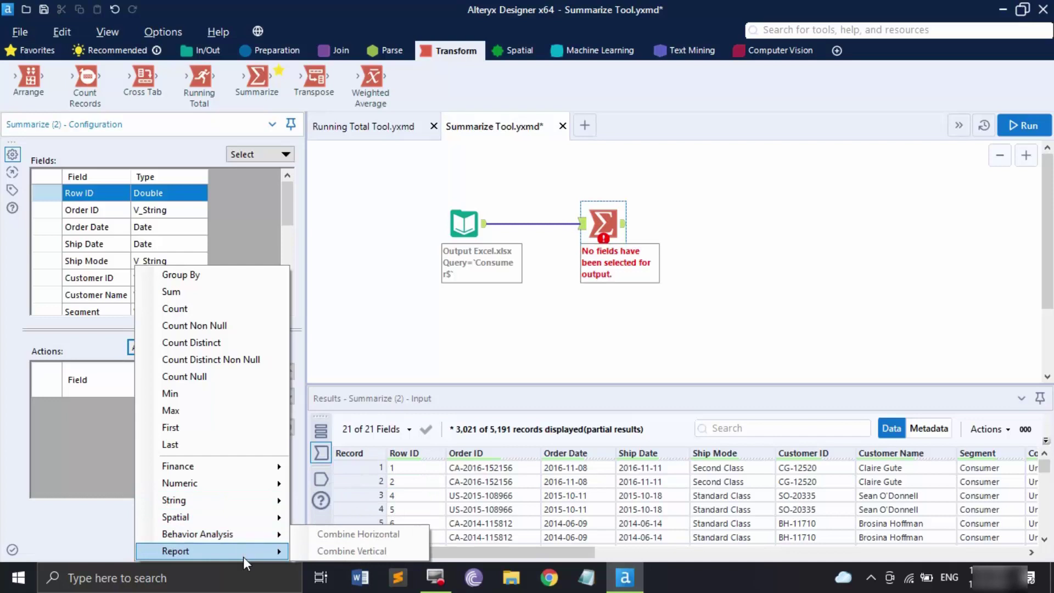
mouse_move(231, 483)
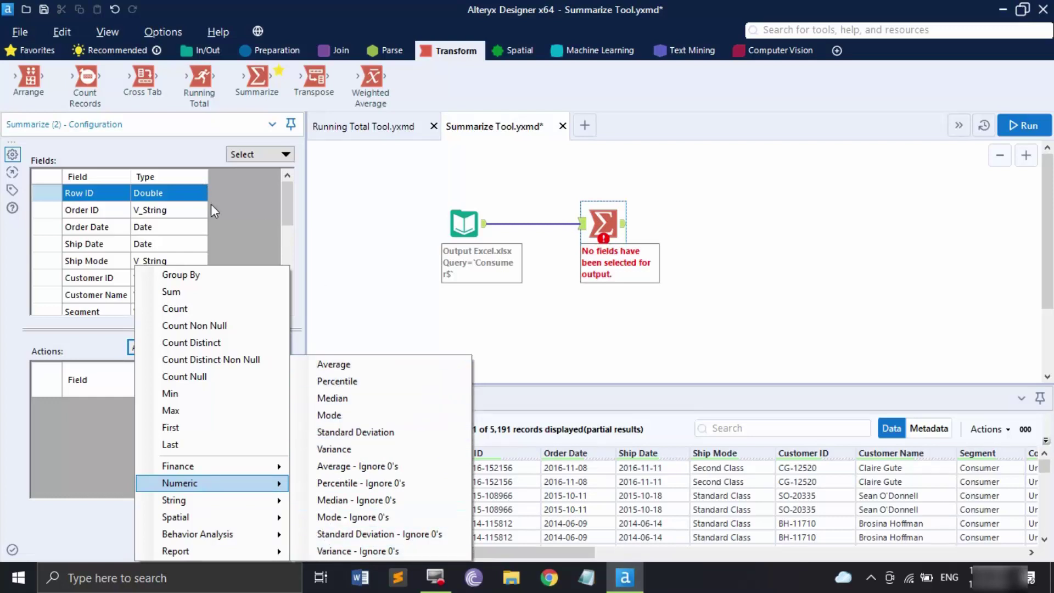
click(225, 220)
- Deselect all fields in the Summarize tool's field list
click(250, 156)
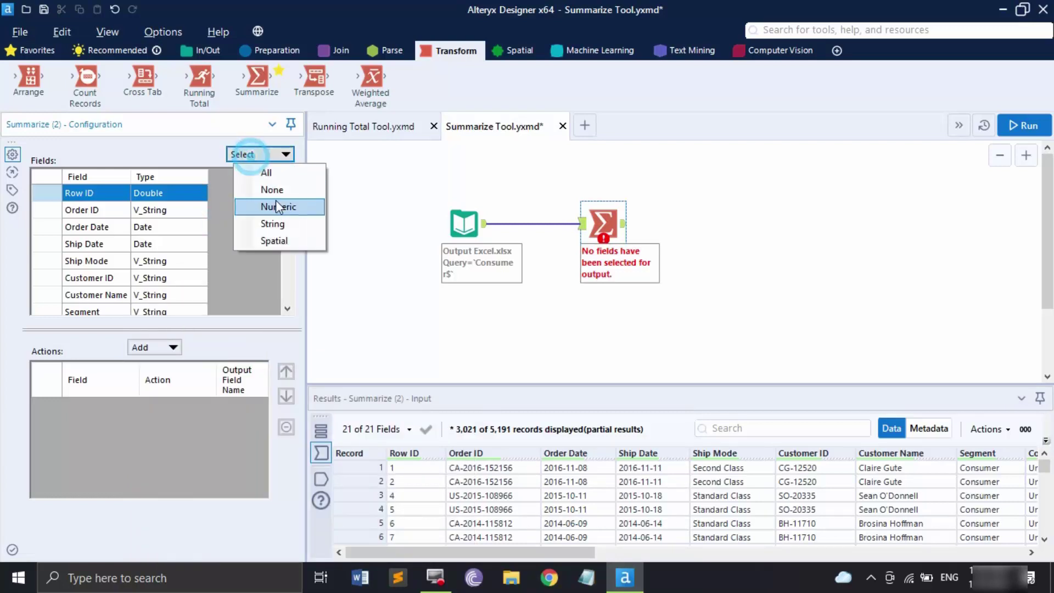
click(271, 190)
scroll(238, 244, down, 5)
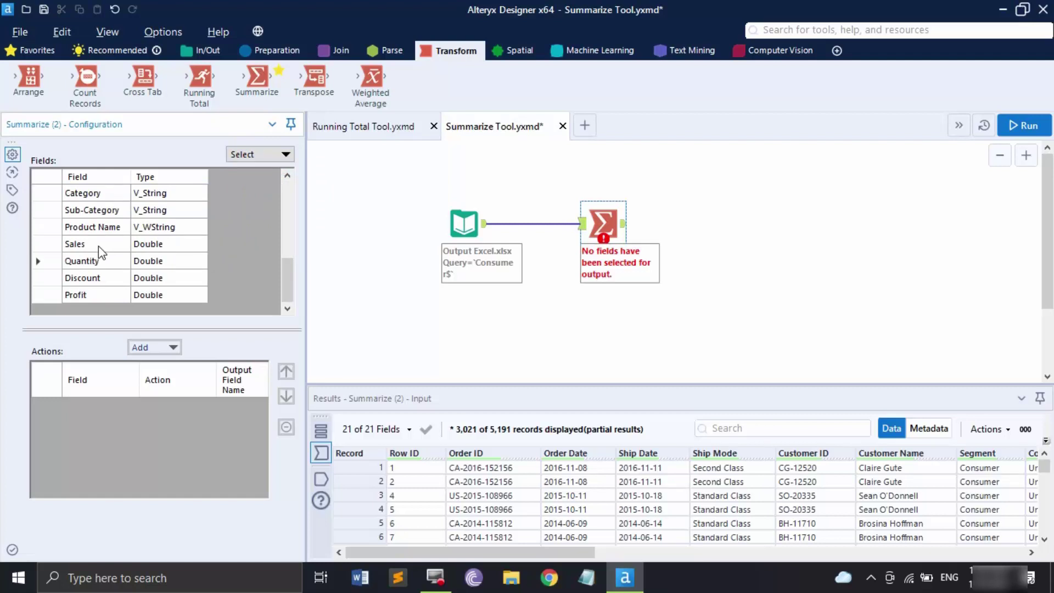
scroll(104, 246, up, 6)
click(238, 154)
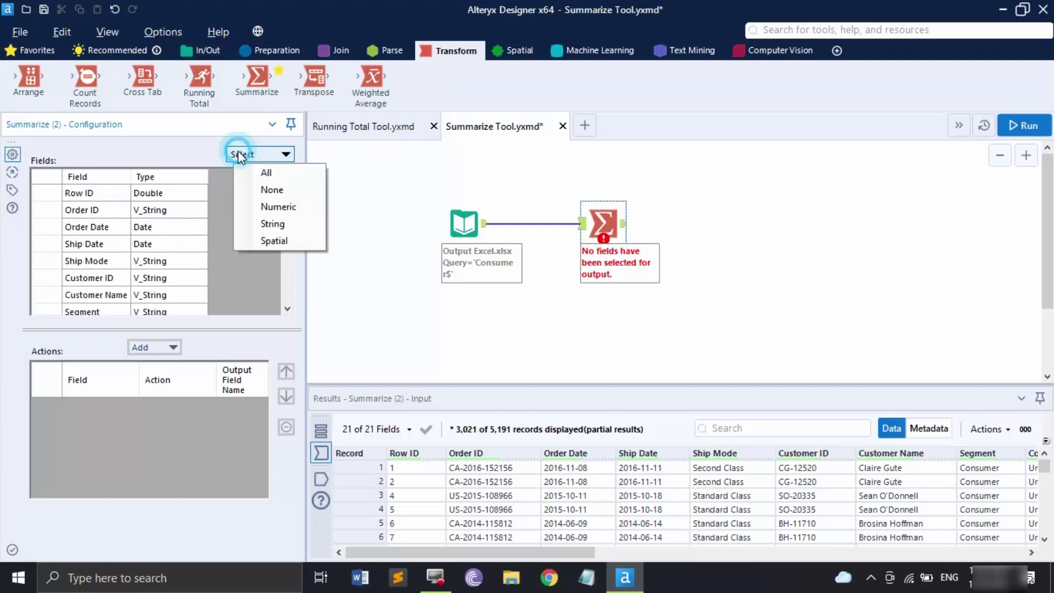
click(225, 266)
scroll(226, 267, down, 5)
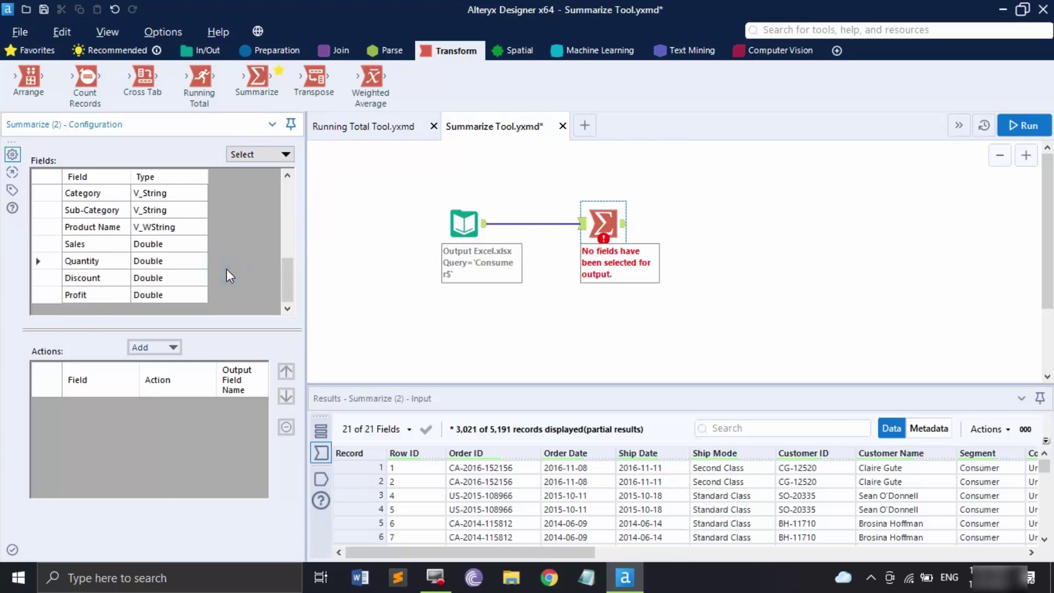
- Select the Sales, Quantity, Discount and Profit fields and add a Percentile action for them
click(96, 248)
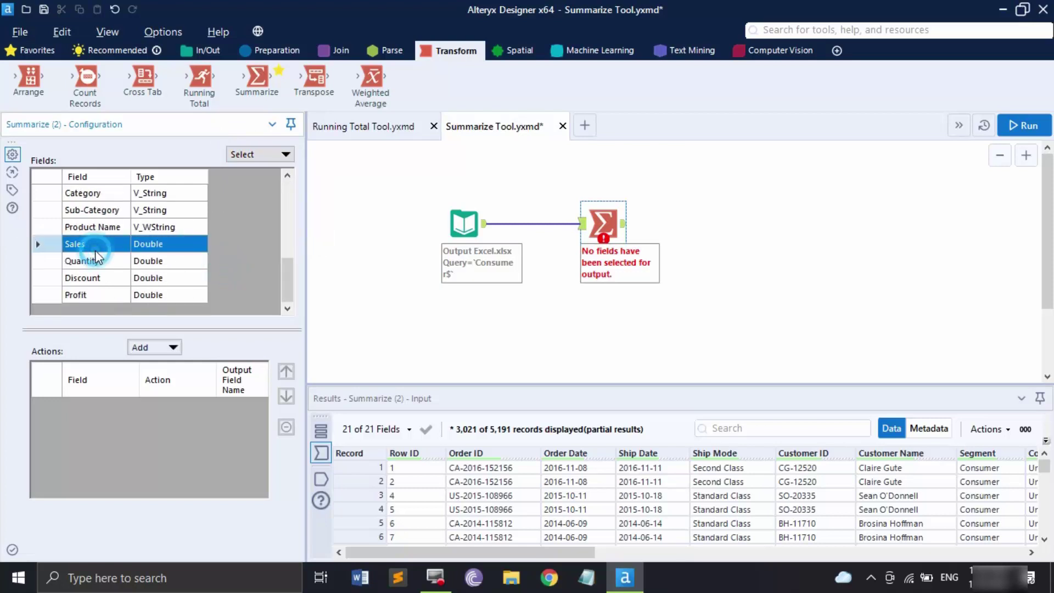
shift+click(108, 293)
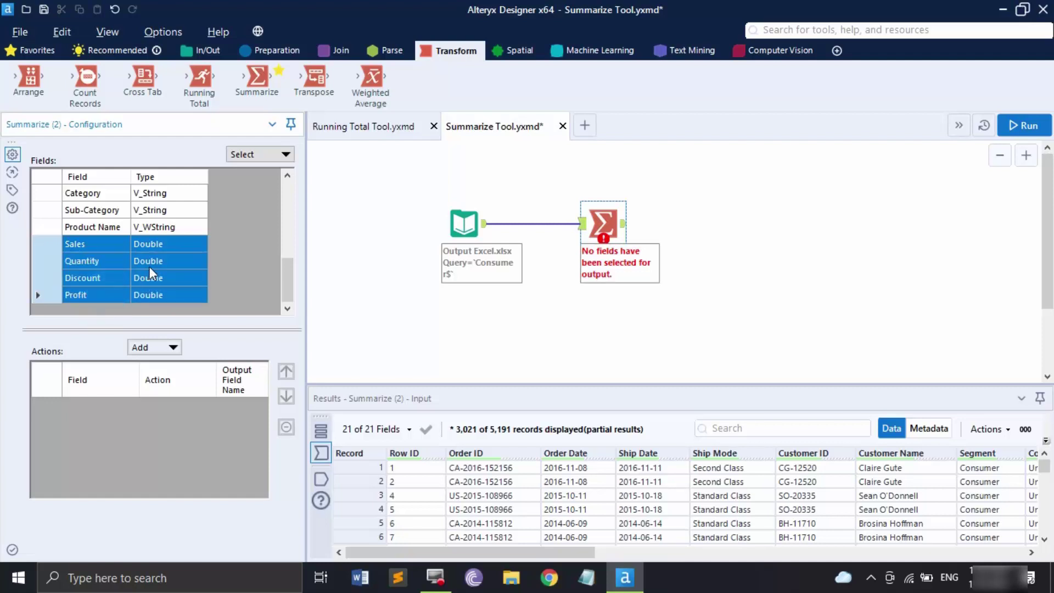
click(150, 347)
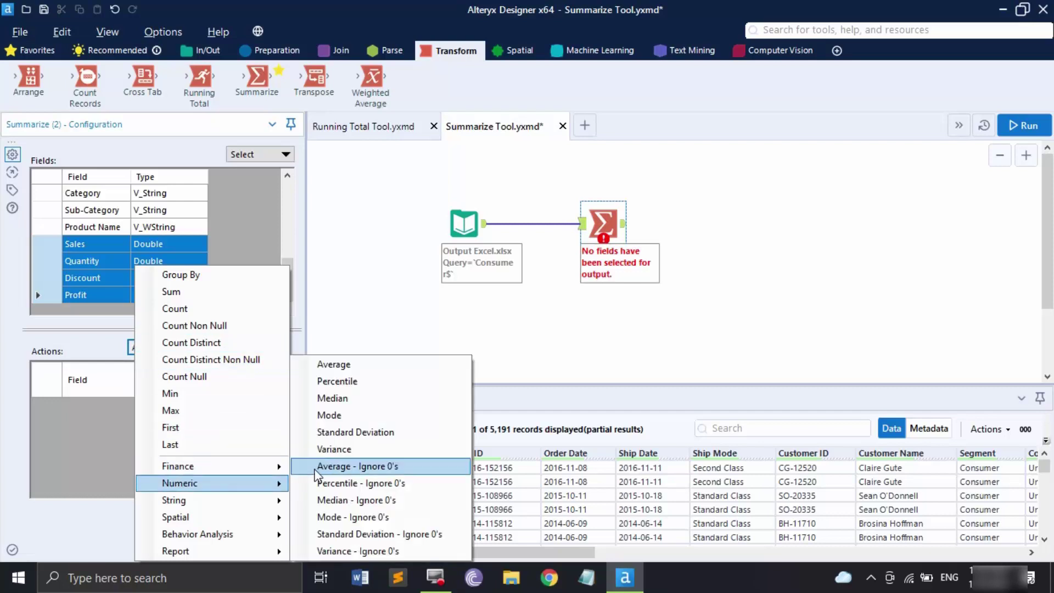
click(358, 383)
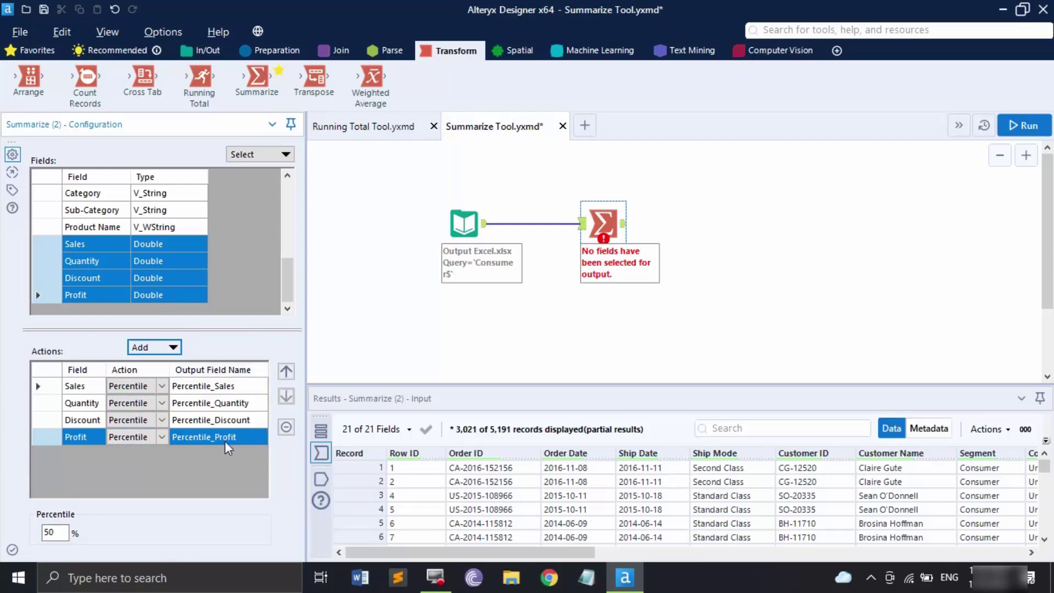
click(248, 444)
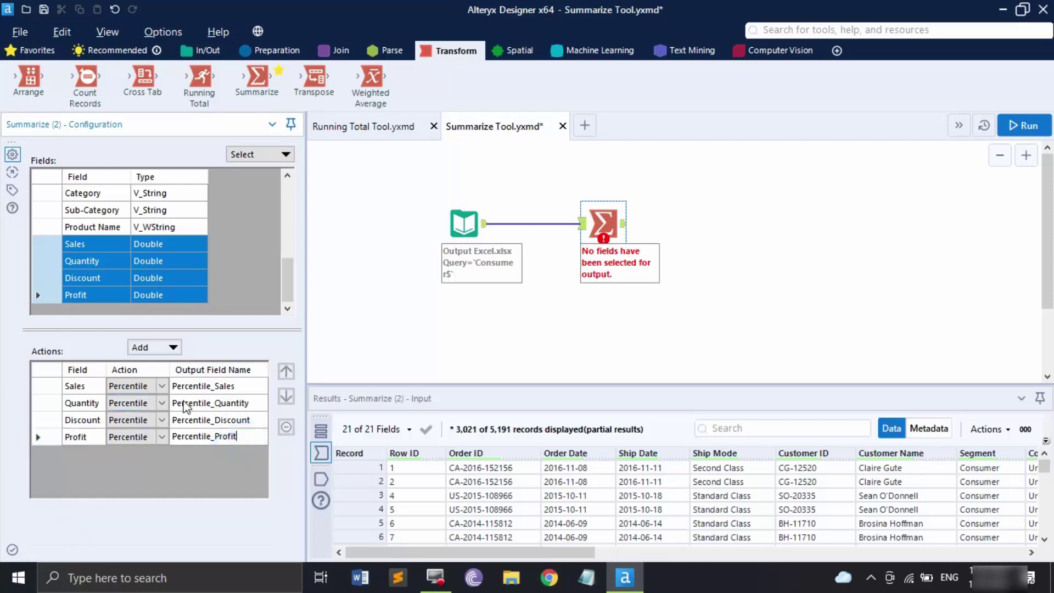
- Set the summarize actions to Max for Sales, Min for Quantity and Sum for Profit, keeping Percentile for Discount
click(164, 390)
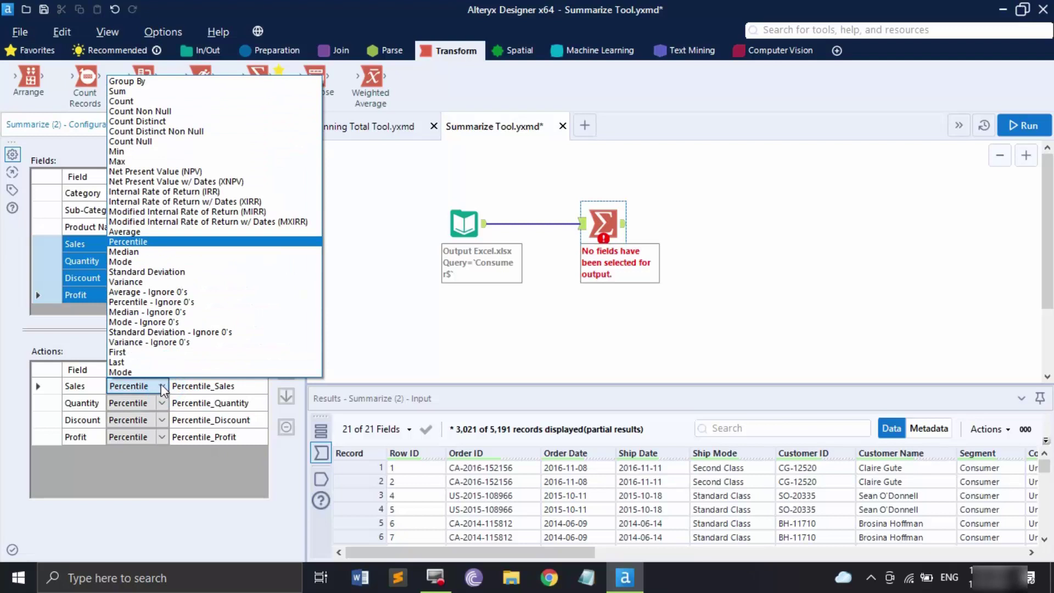
click(141, 161)
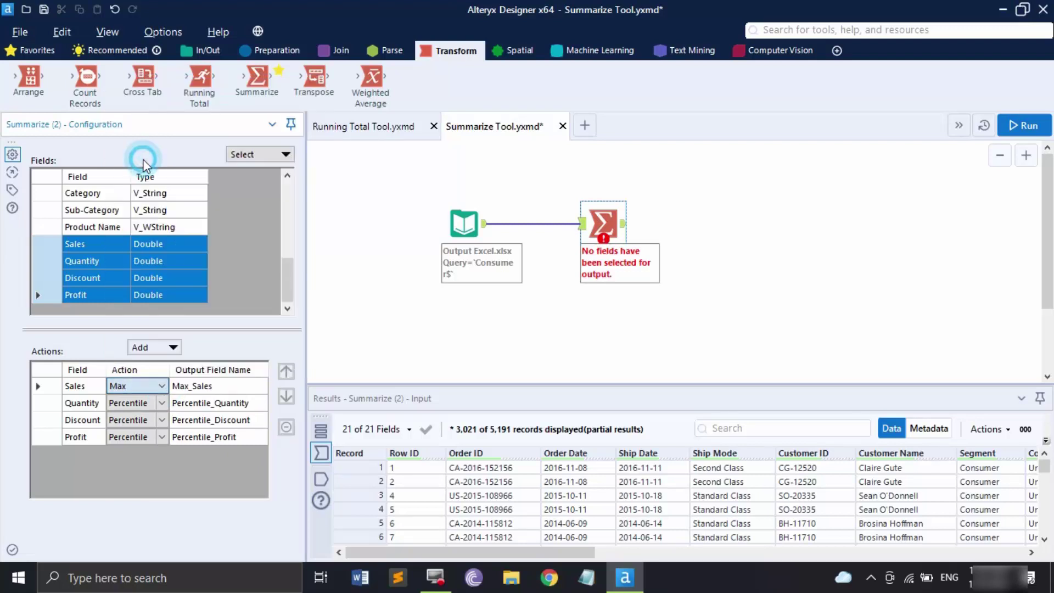
click(163, 403)
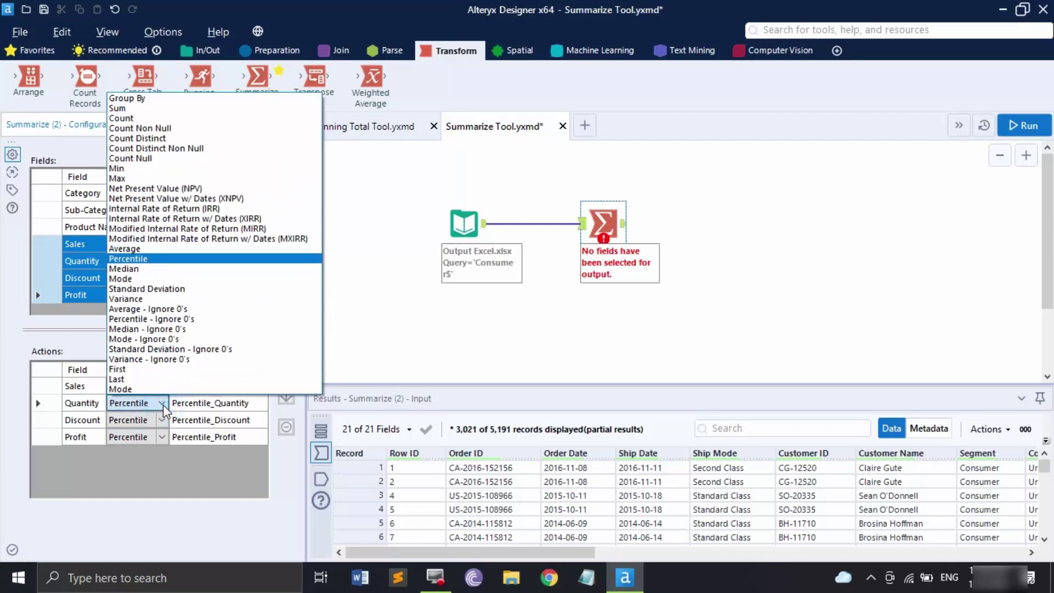
click(142, 260)
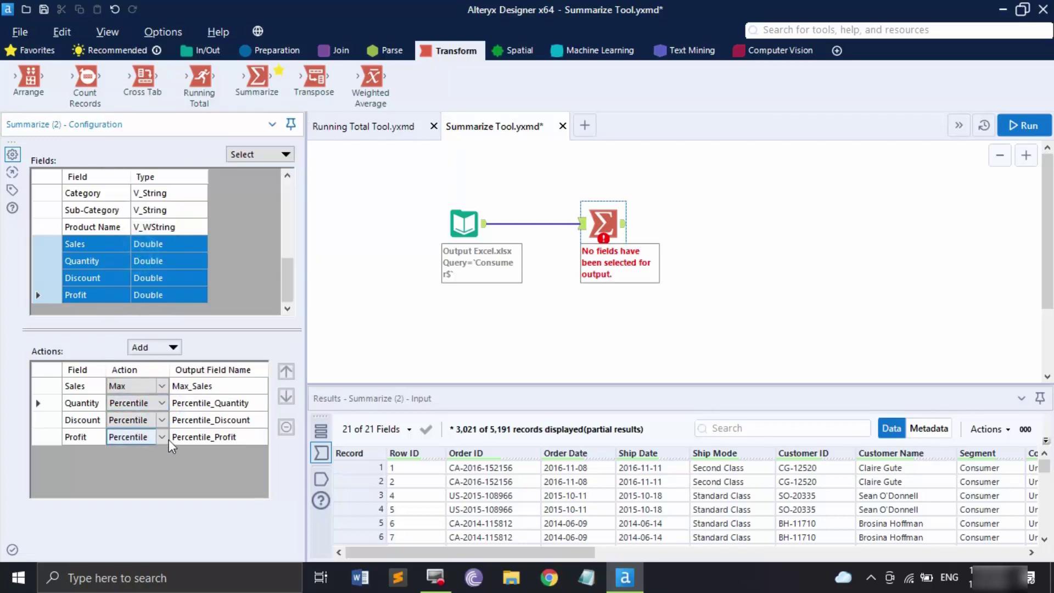
click(162, 419)
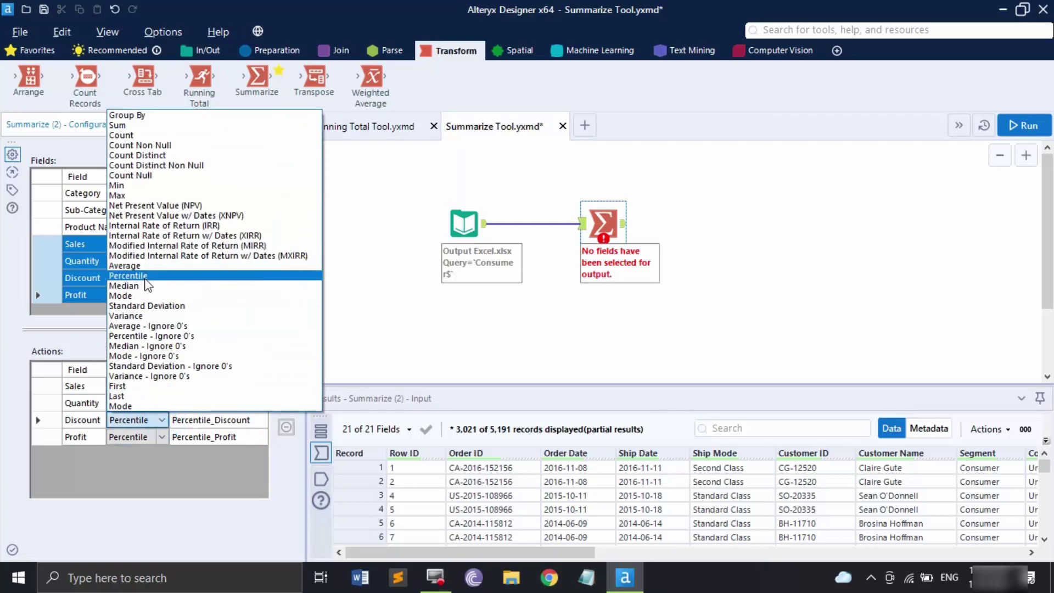
click(128, 276)
click(162, 404)
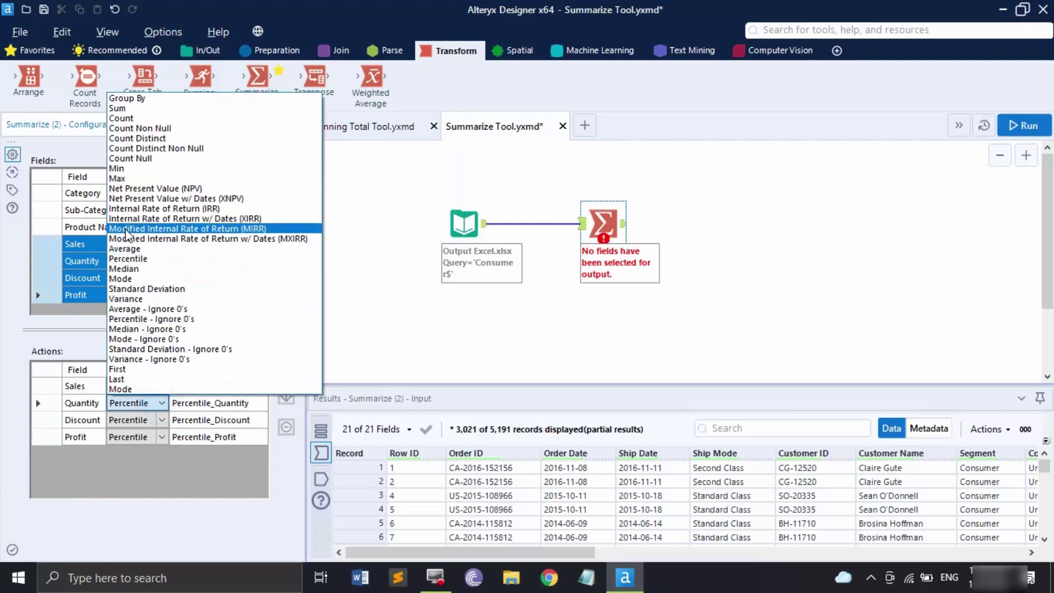
click(121, 170)
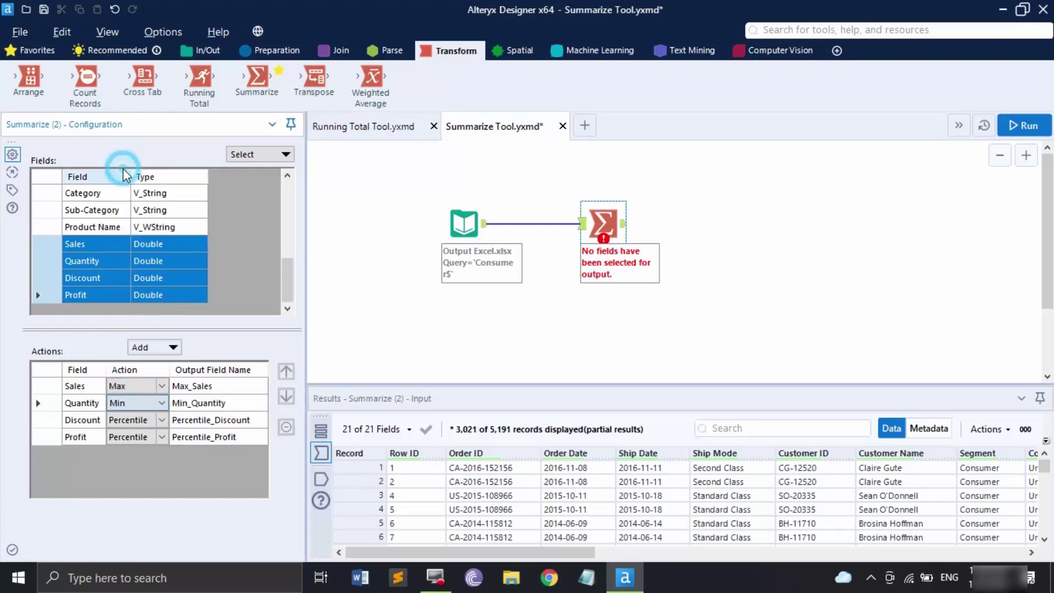
click(161, 438)
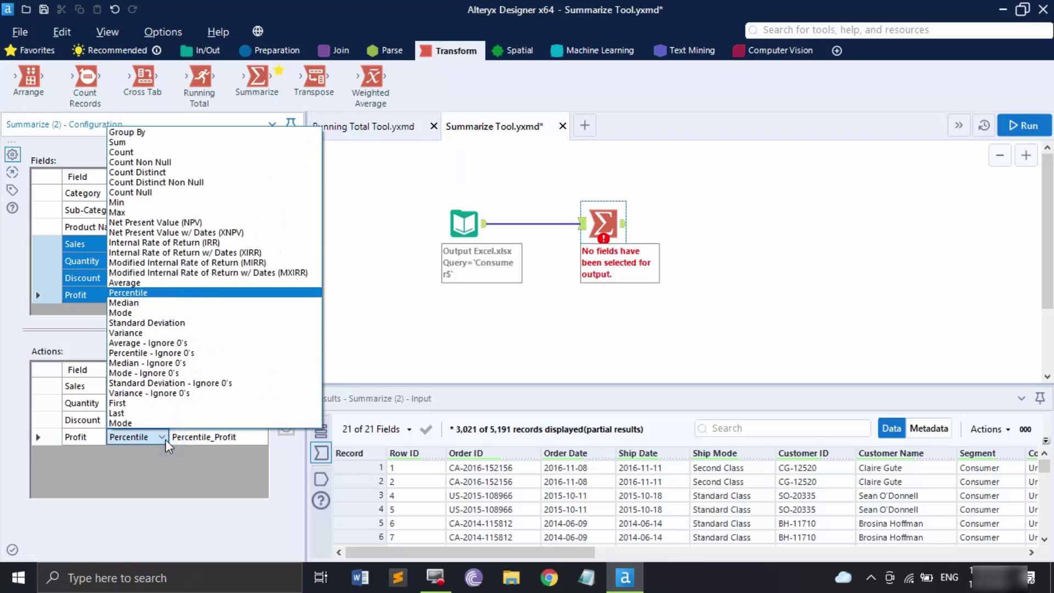
click(149, 142)
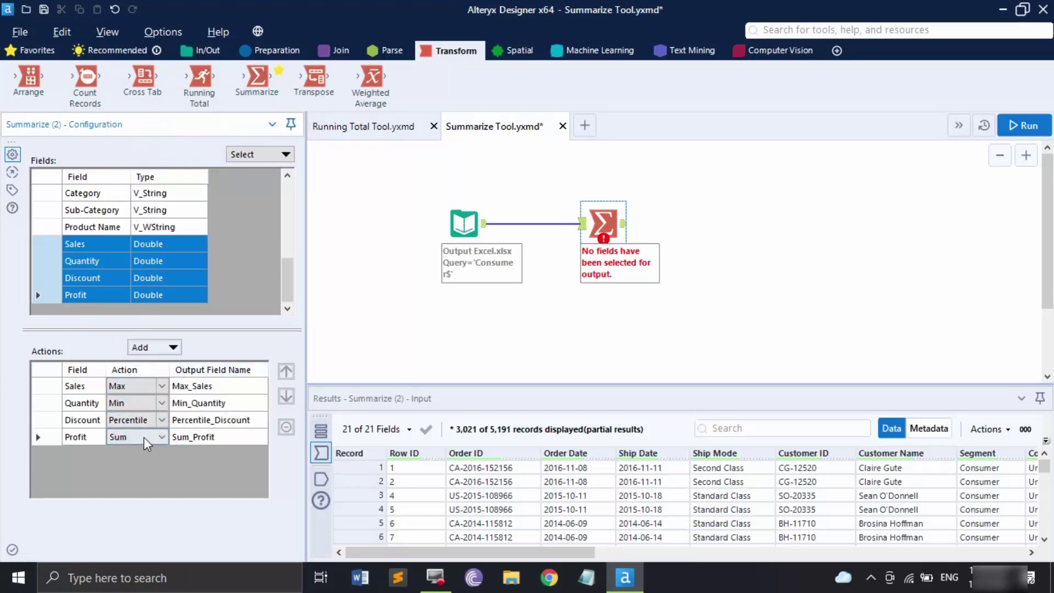
- Run the Summarize Tool workflow and display the Summarize tool's output data
click(137, 492)
click(1023, 125)
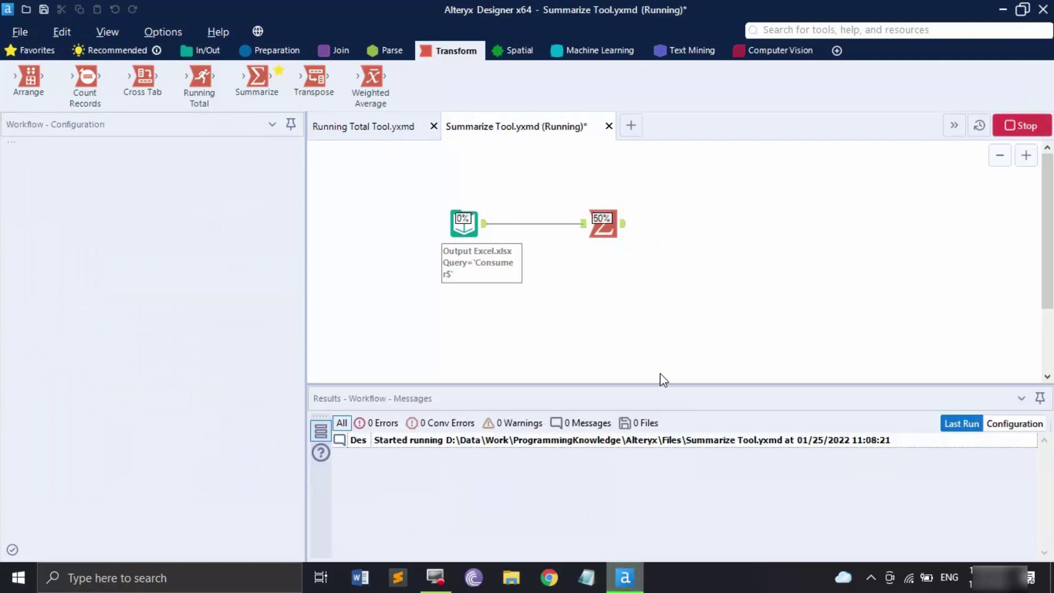
click(321, 479)
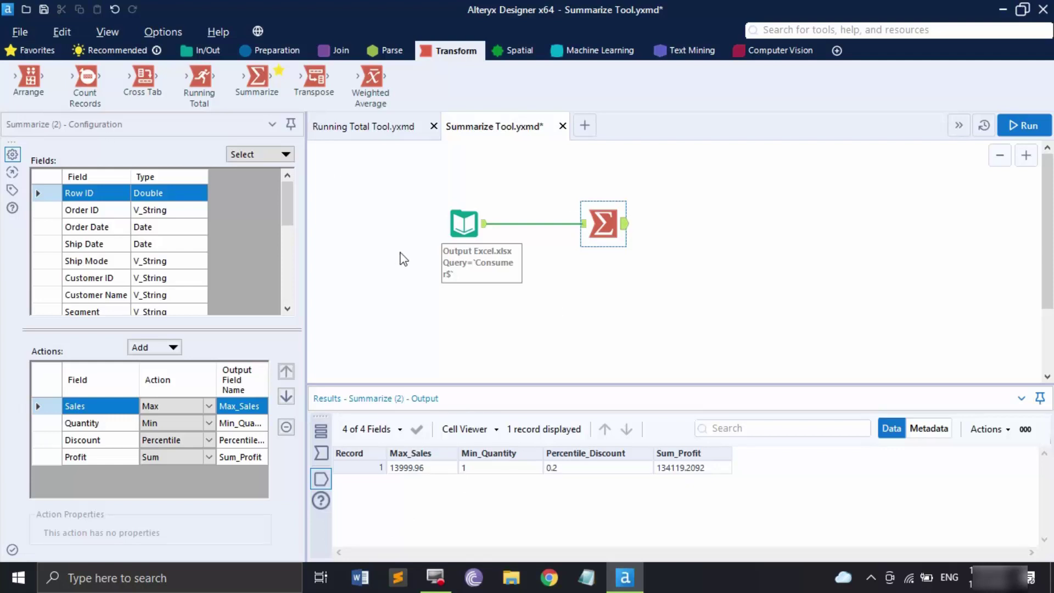
- Copy the connected Consumer input and Summarize tools into a new workflow
drag(404, 183, 682, 256)
right_click(613, 229)
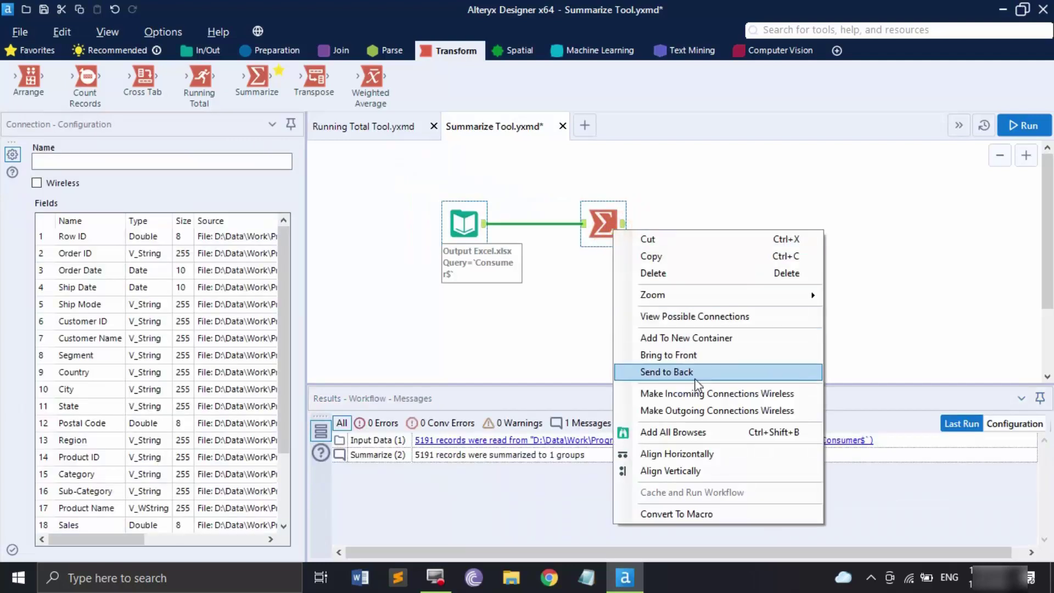
click(657, 255)
click(585, 123)
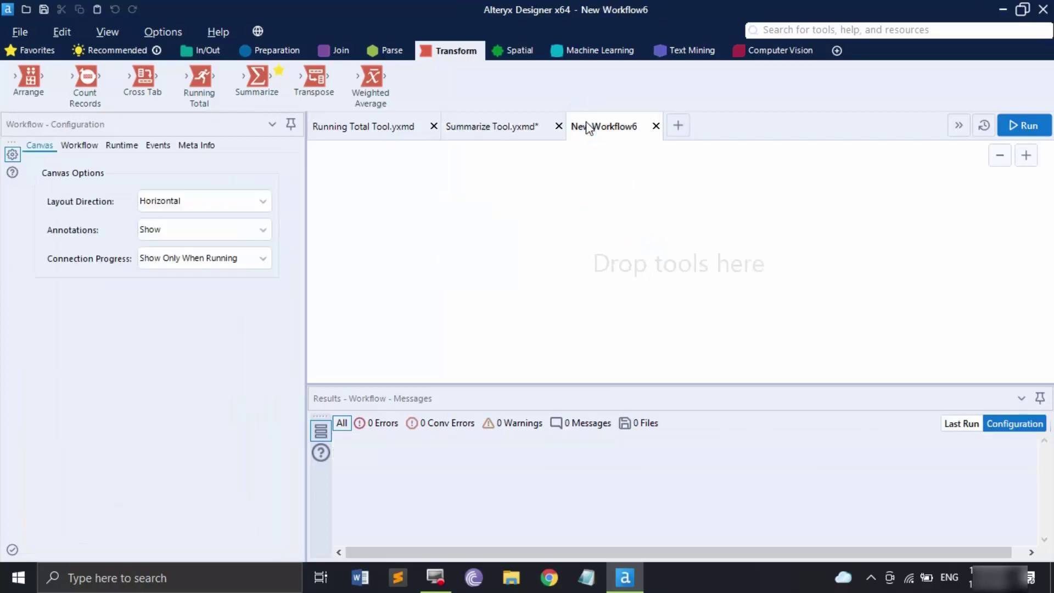
key(ctrl+v)
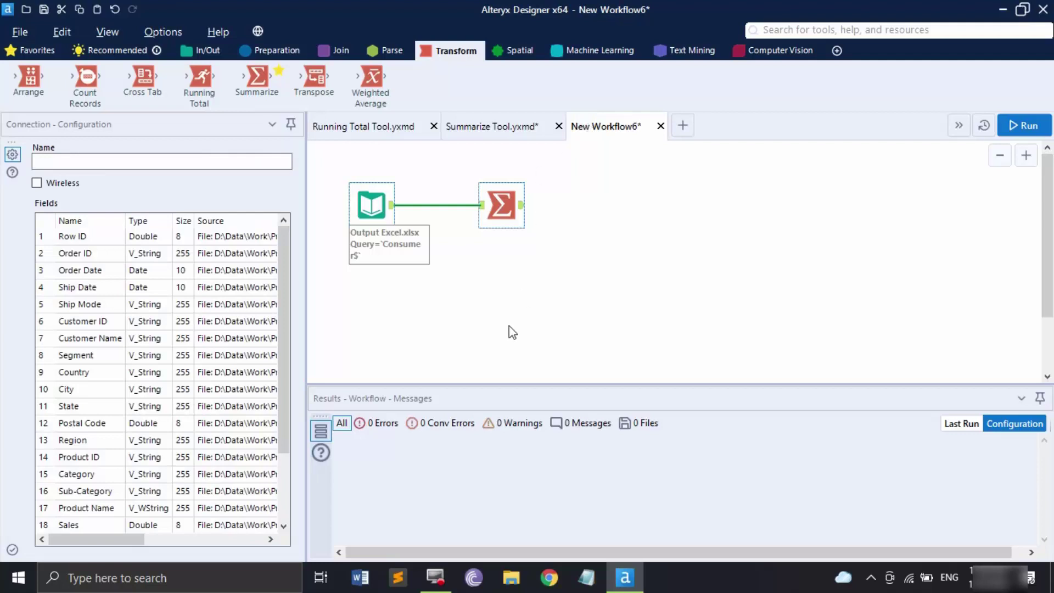
- Select all string fields in the copied Summarize tool and add a Count action for them
click(511, 284)
click(498, 199)
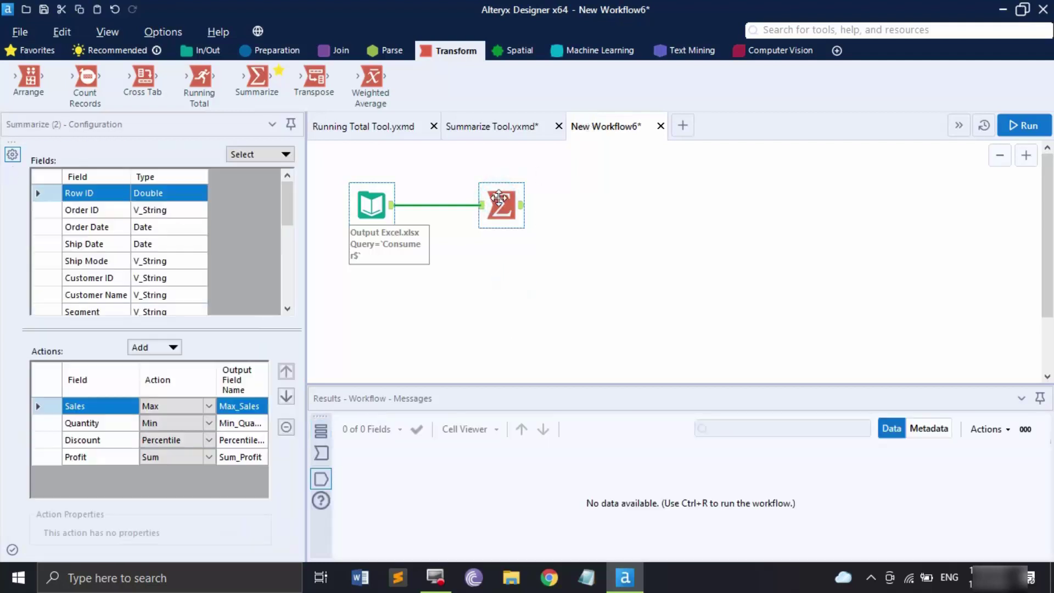
click(282, 153)
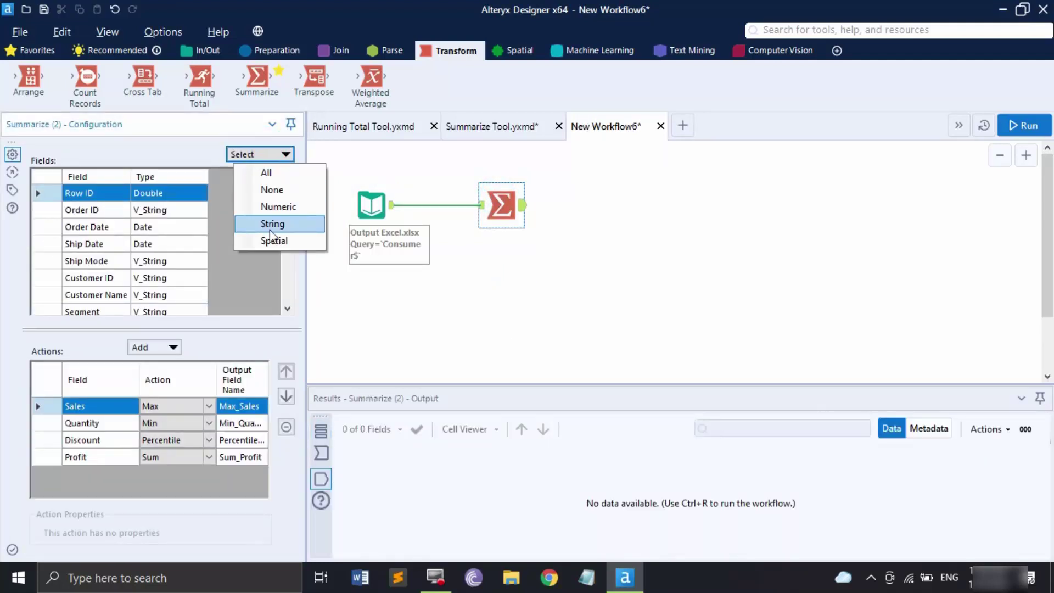
click(270, 229)
scroll(220, 236, down, 1)
scroll(221, 236, down, 4)
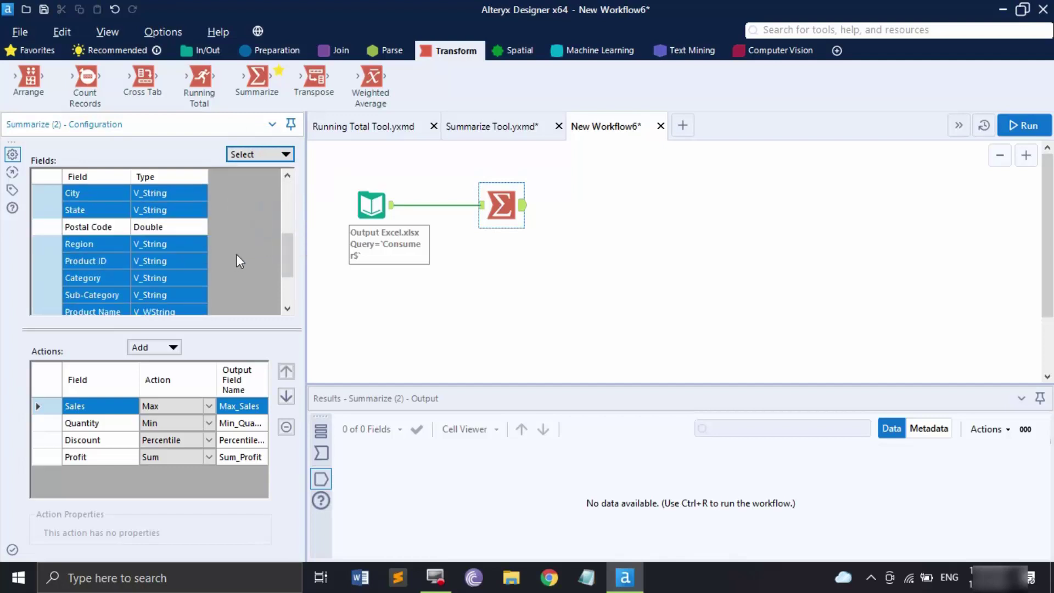
click(163, 349)
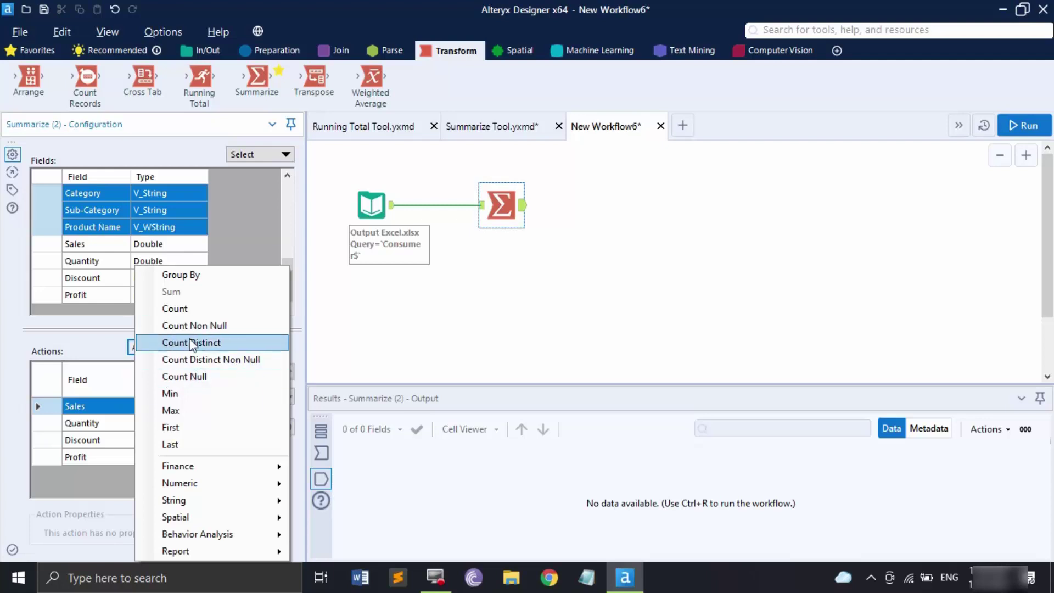
click(192, 308)
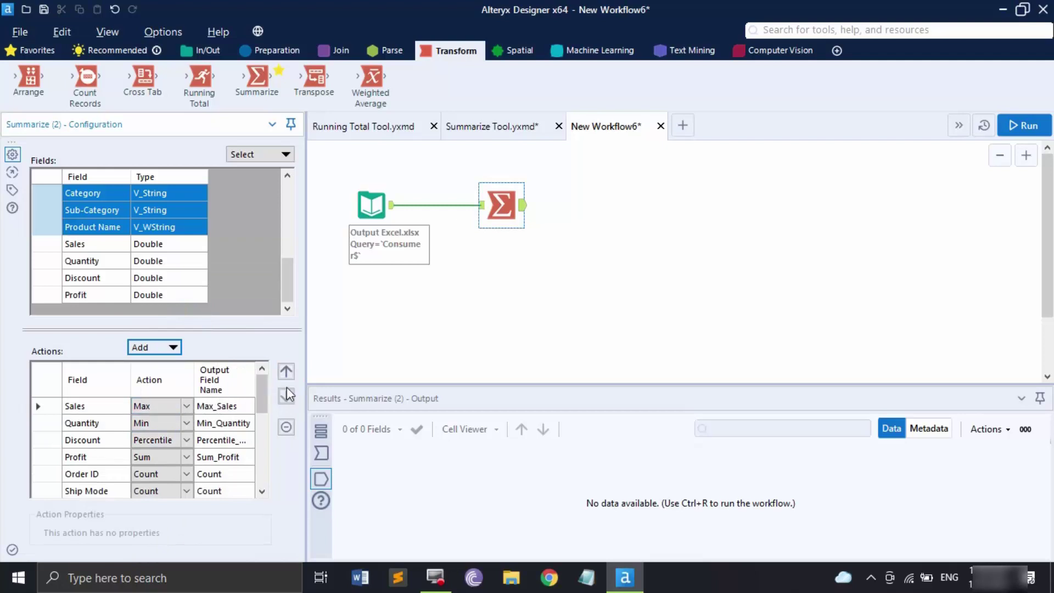
- Remove the Sales, Quantity, Discount and Profit actions from the Summarize tool
click(73, 409)
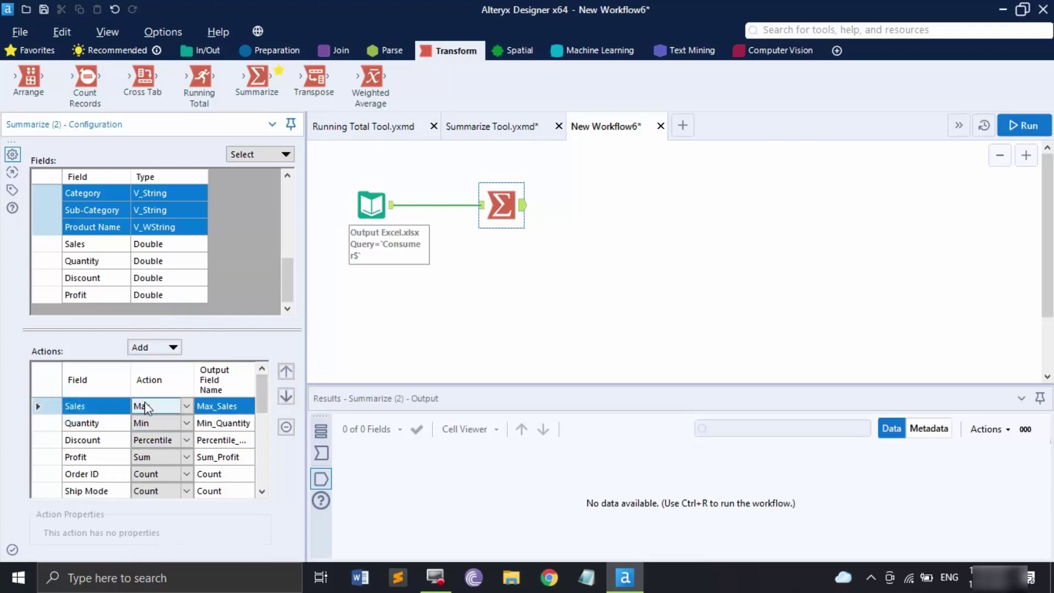
click(286, 428)
click(285, 427)
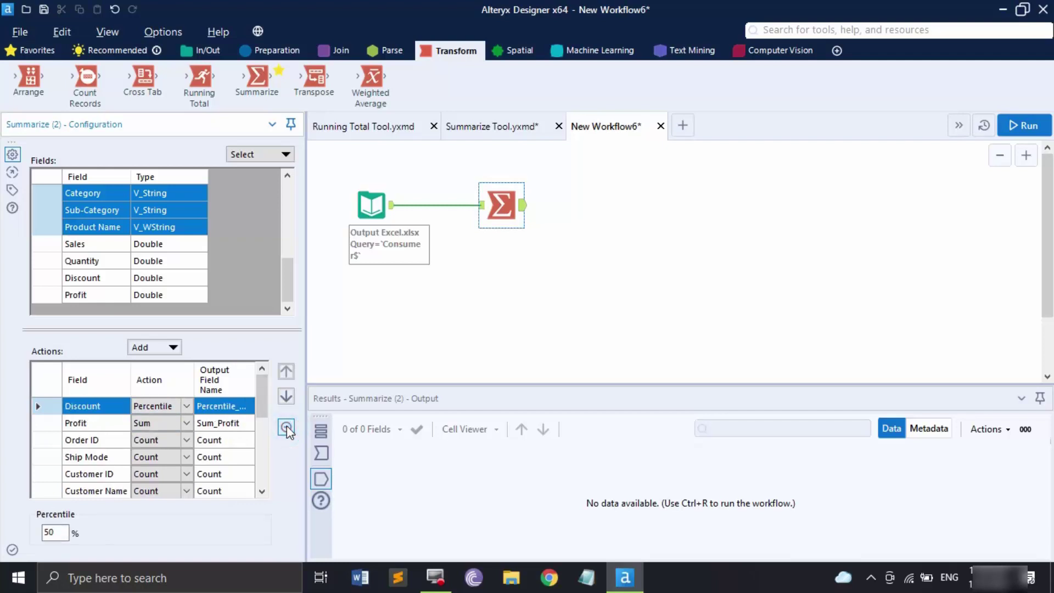
click(286, 427)
click(285, 427)
- Set the summarize action to Count Distinct for both Category and Sub-Category
scroll(184, 425, down, 3)
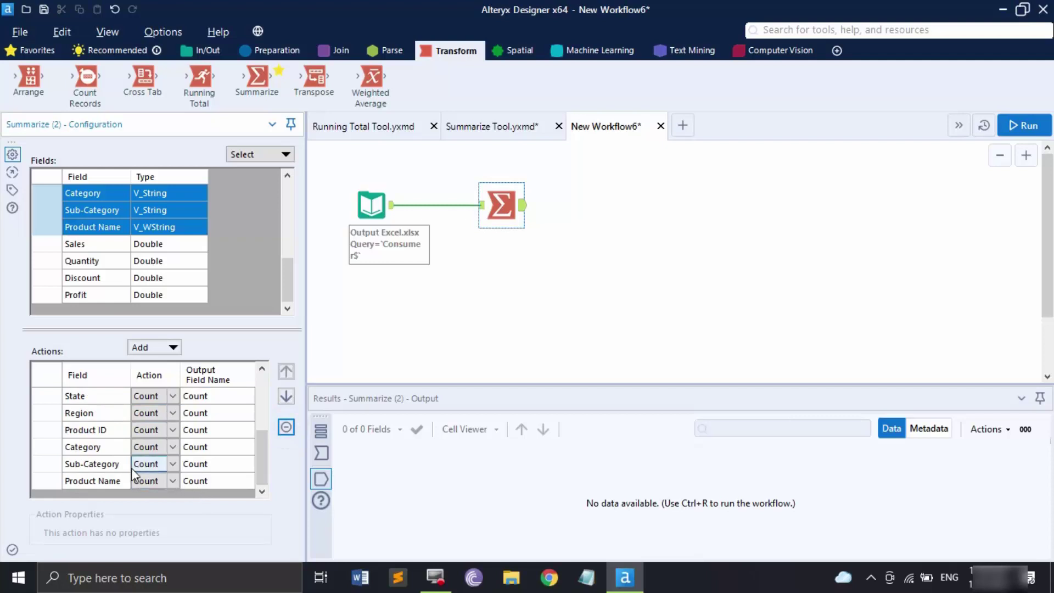
click(173, 452)
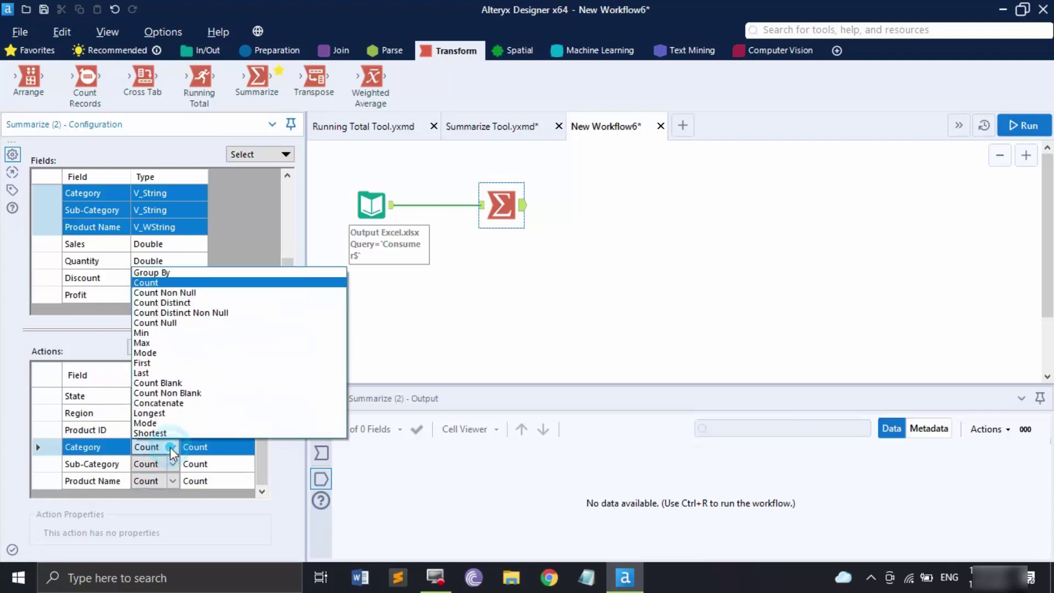
click(176, 304)
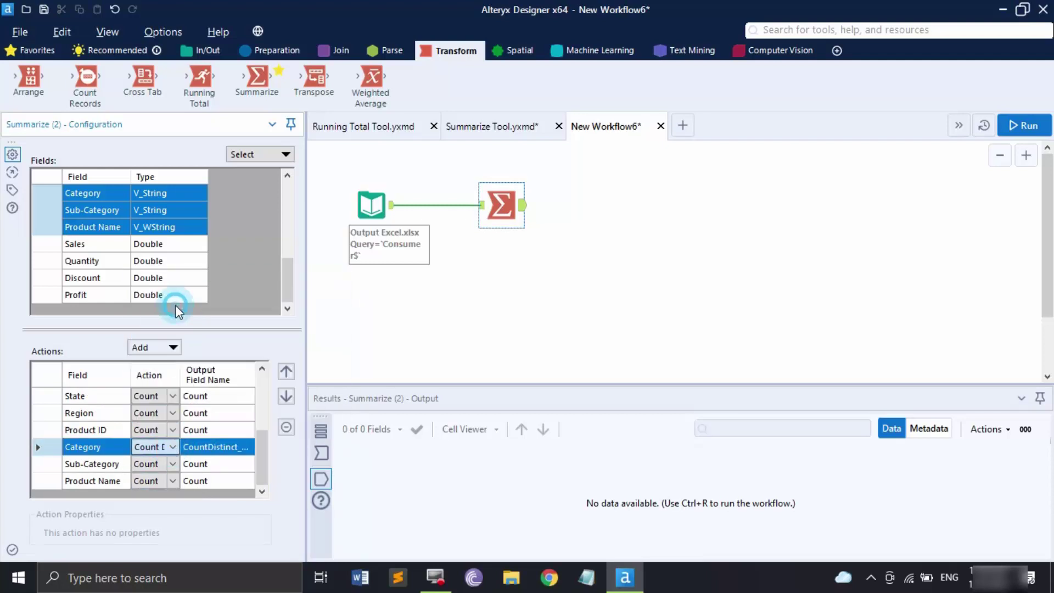
click(172, 464)
click(176, 320)
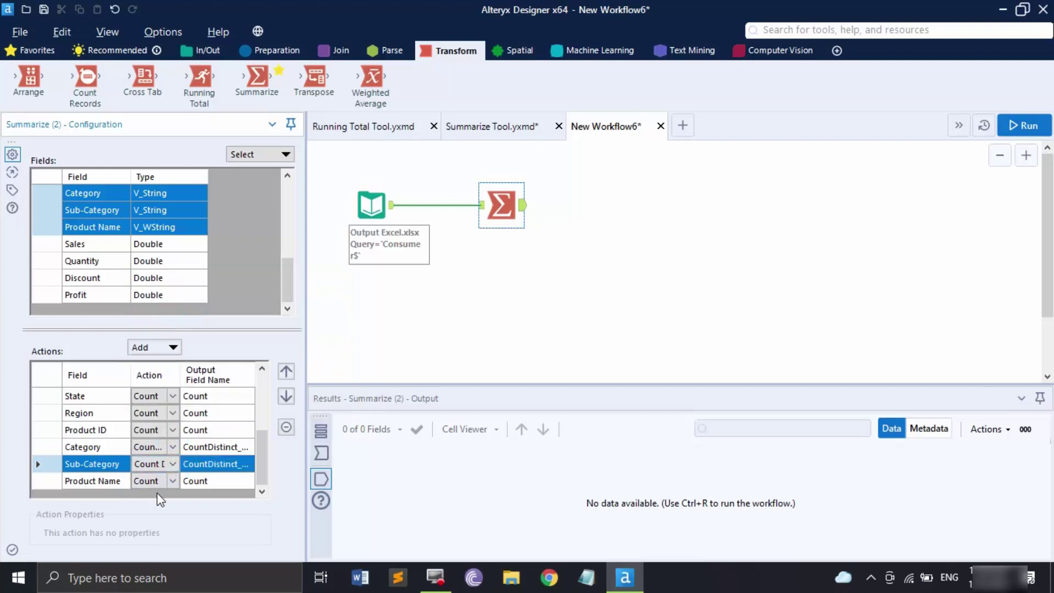
- Set the summarize actions to Count Non Null for Segment and Count Null for Country
scroll(163, 436, up, 3)
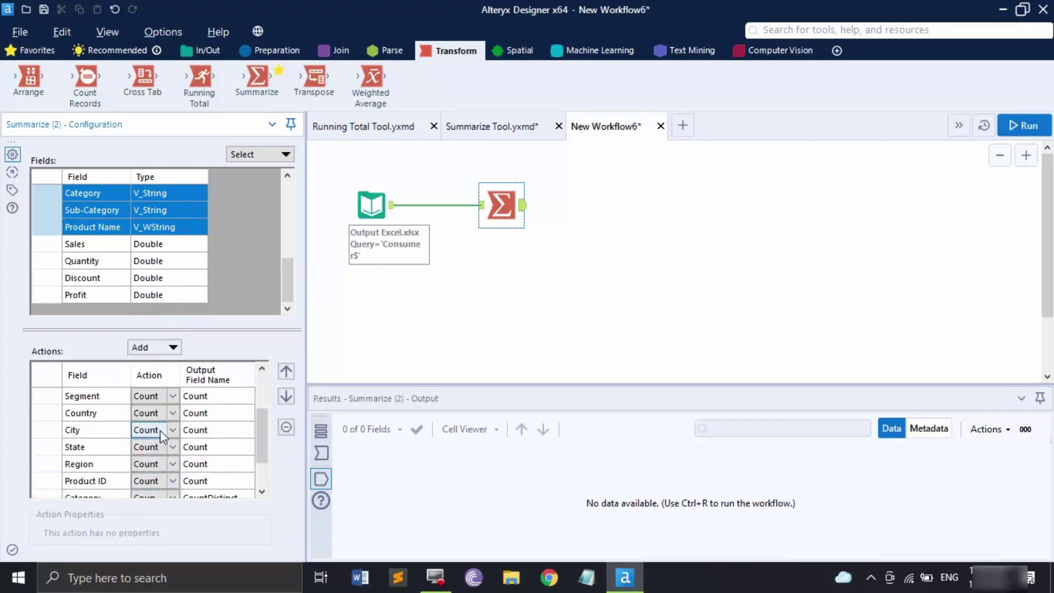
click(172, 396)
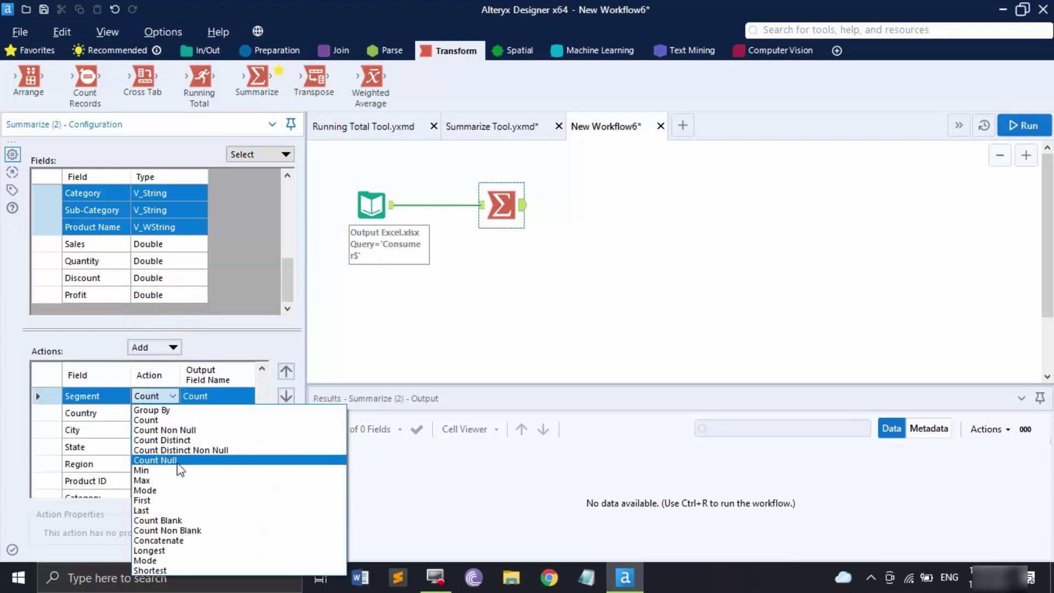
click(175, 429)
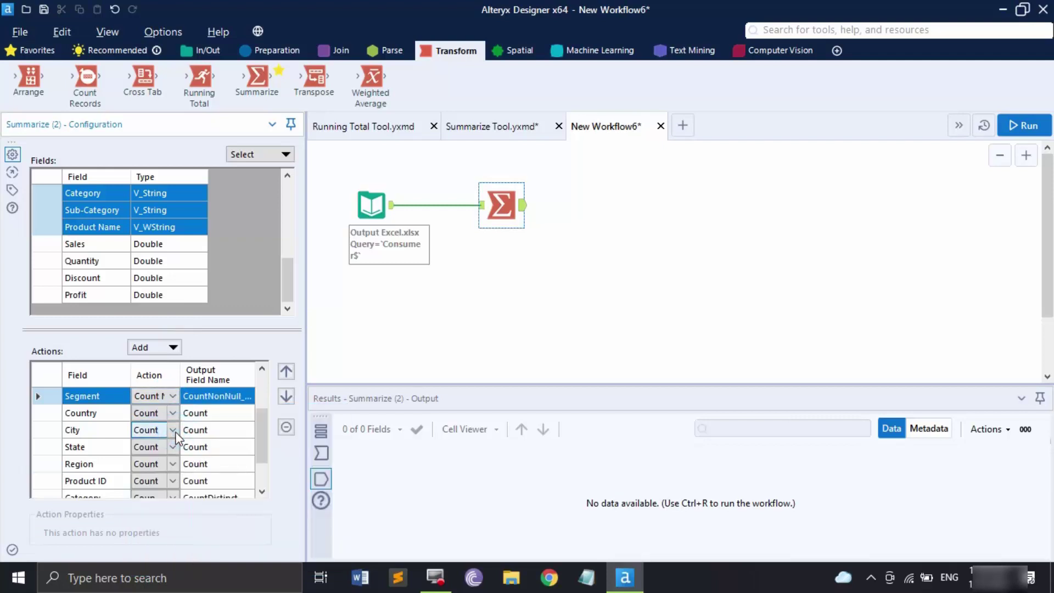
click(173, 414)
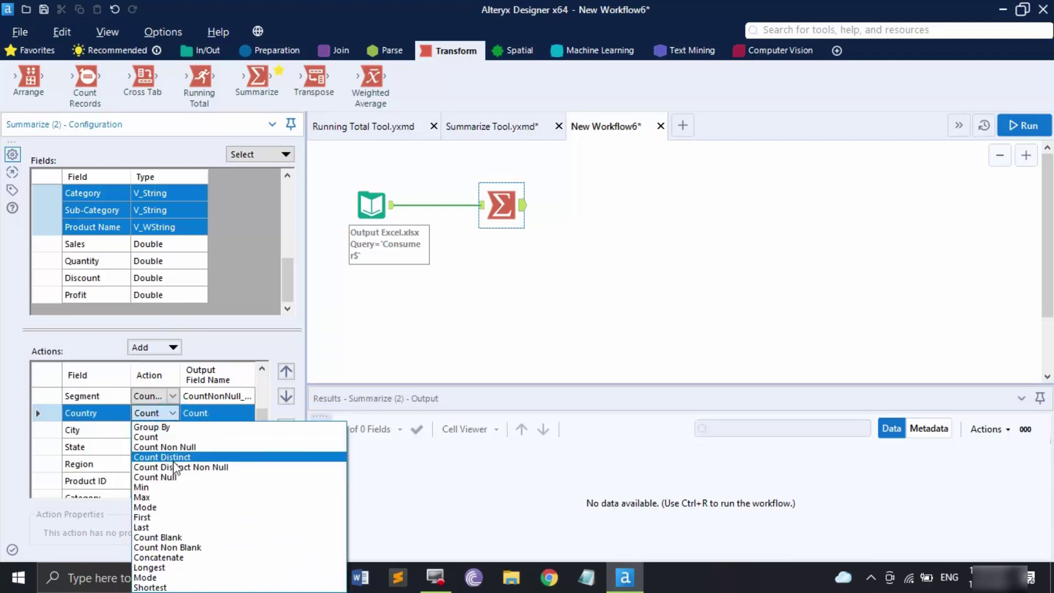
click(171, 477)
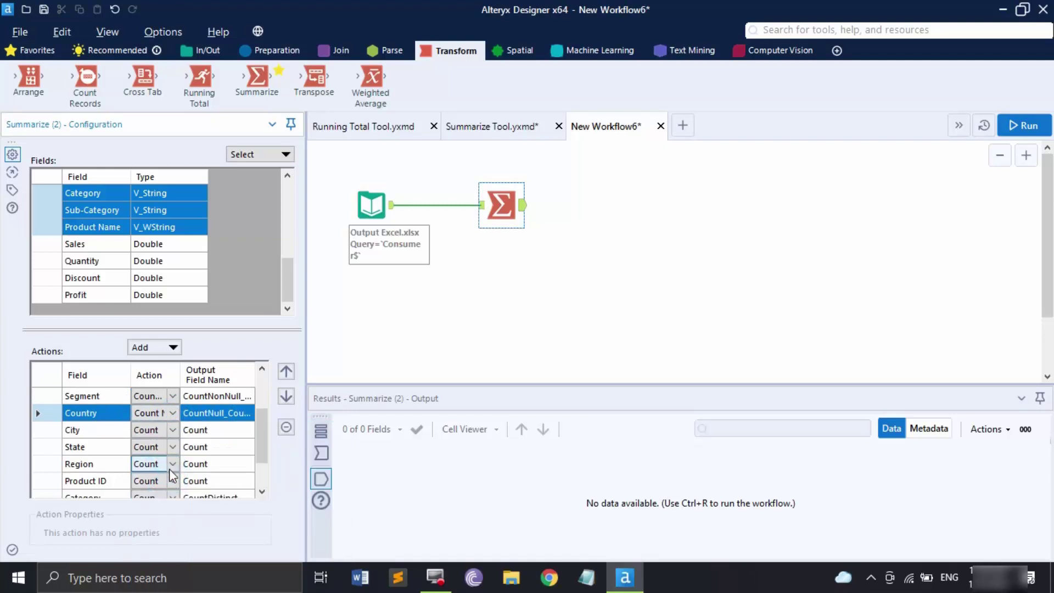
- Set the summarize action for Customer ID to Longest
scroll(208, 463, down, 1)
scroll(207, 456, up, 3)
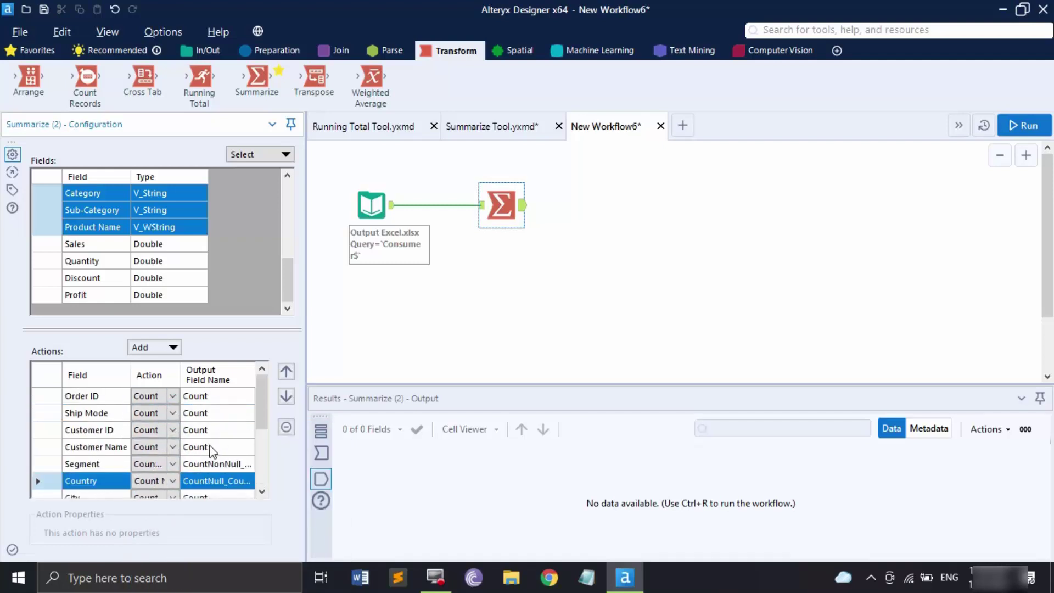
click(173, 431)
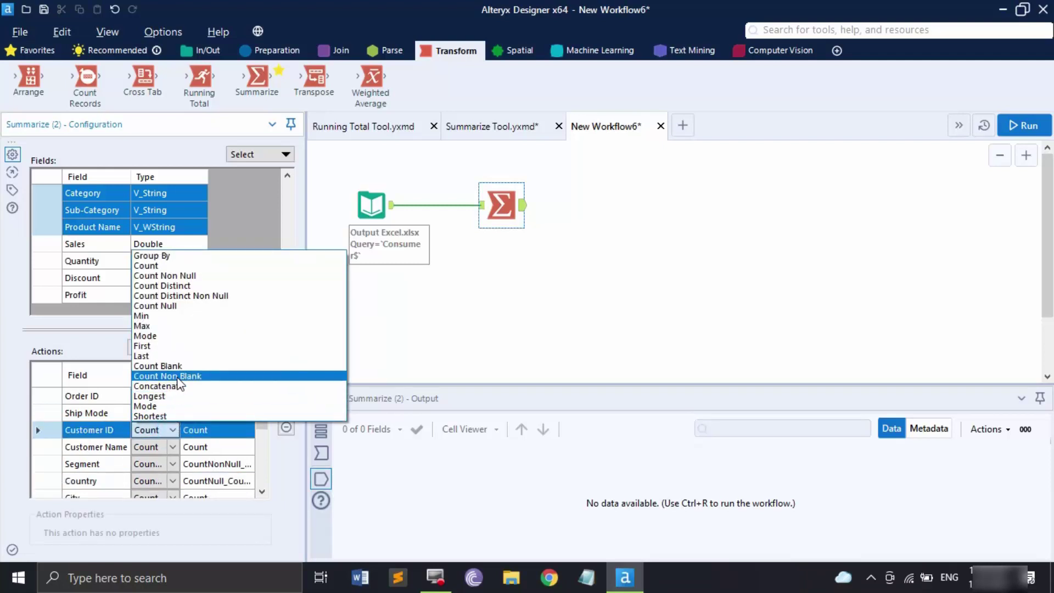
click(194, 396)
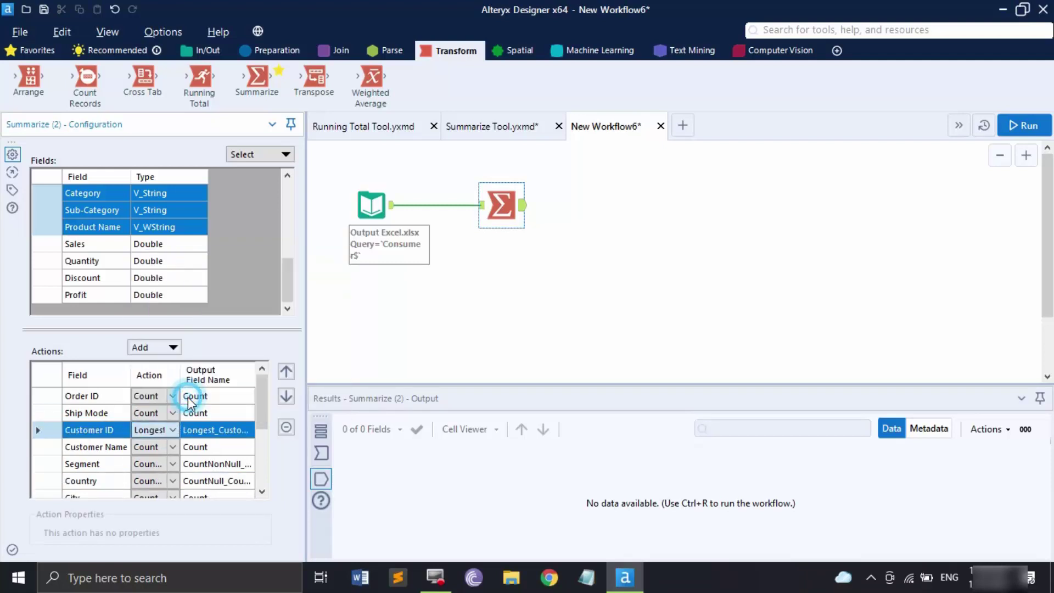
- Run the new workflow and review all Summarize output columns against the configured actions
click(1027, 127)
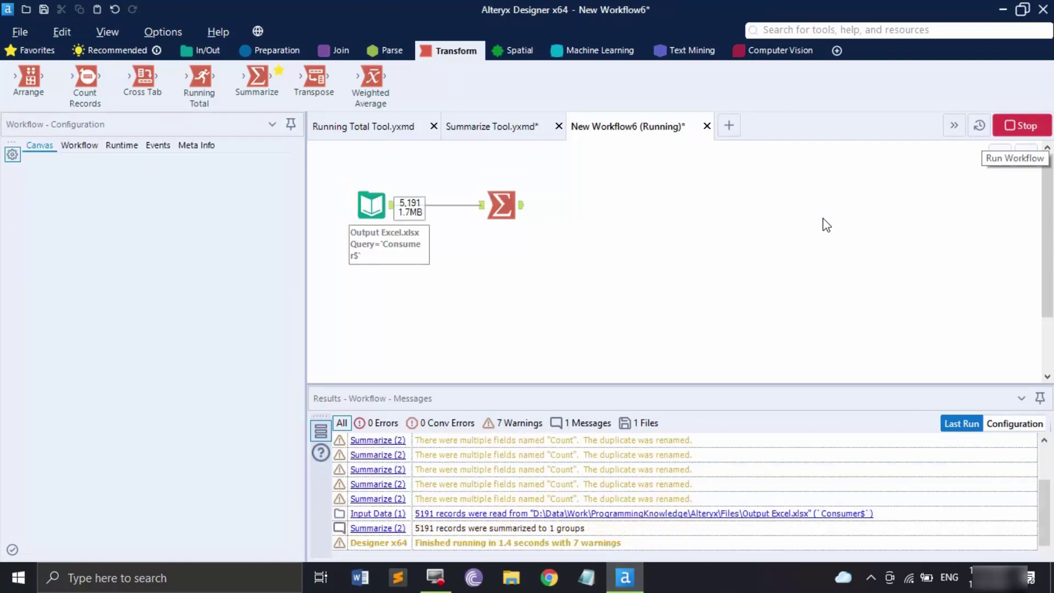
click(501, 206)
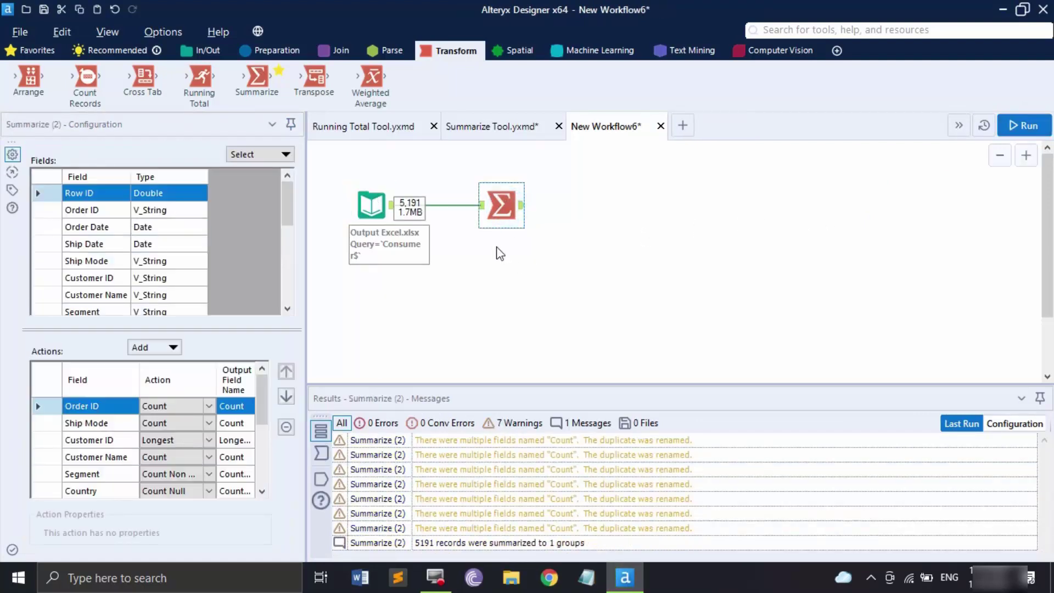
click(321, 479)
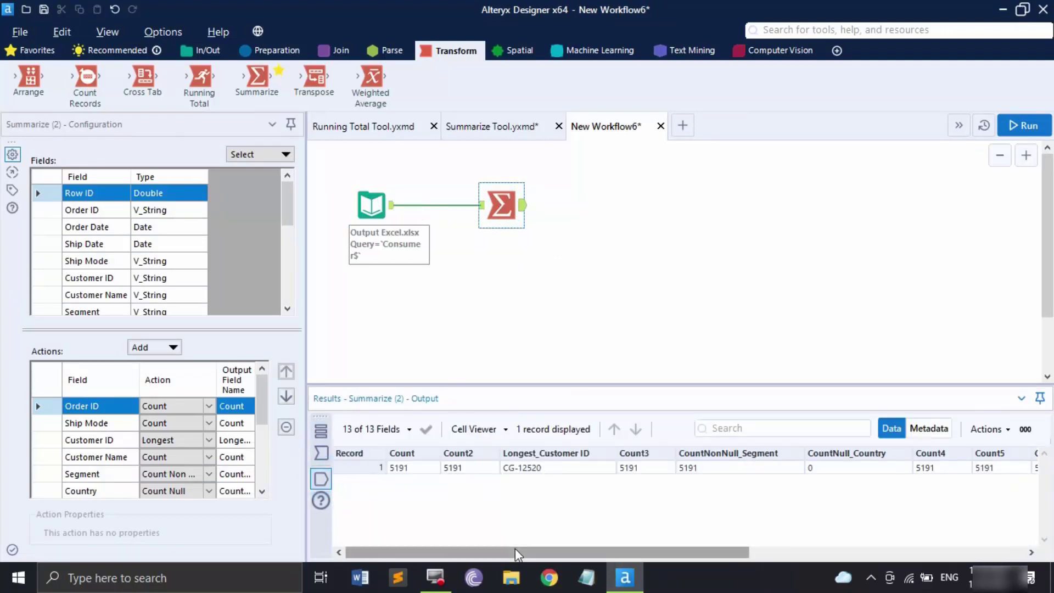
drag(517, 549, 420, 550)
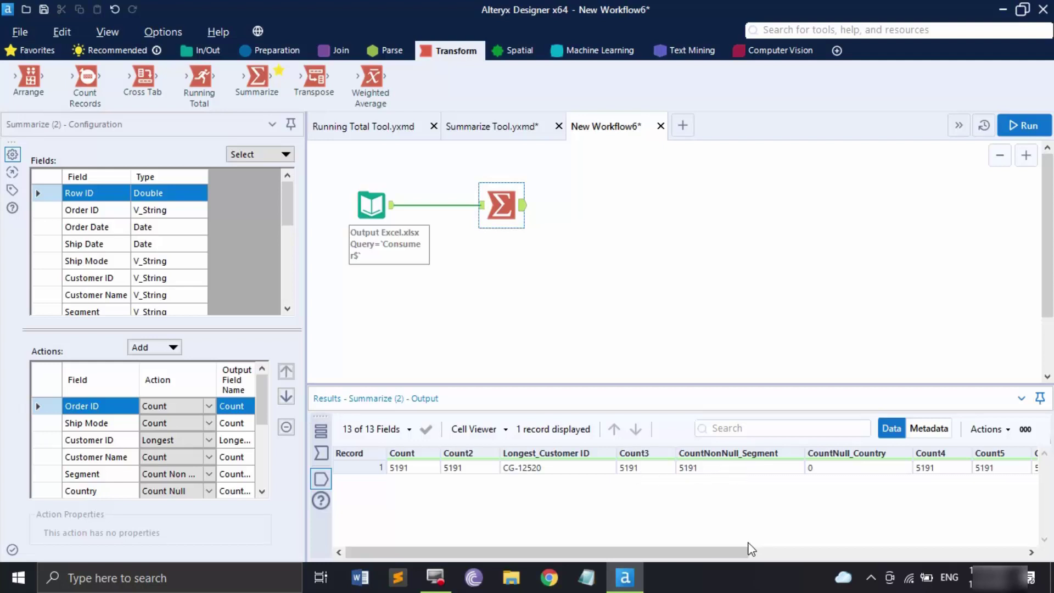
drag(662, 555, 859, 546)
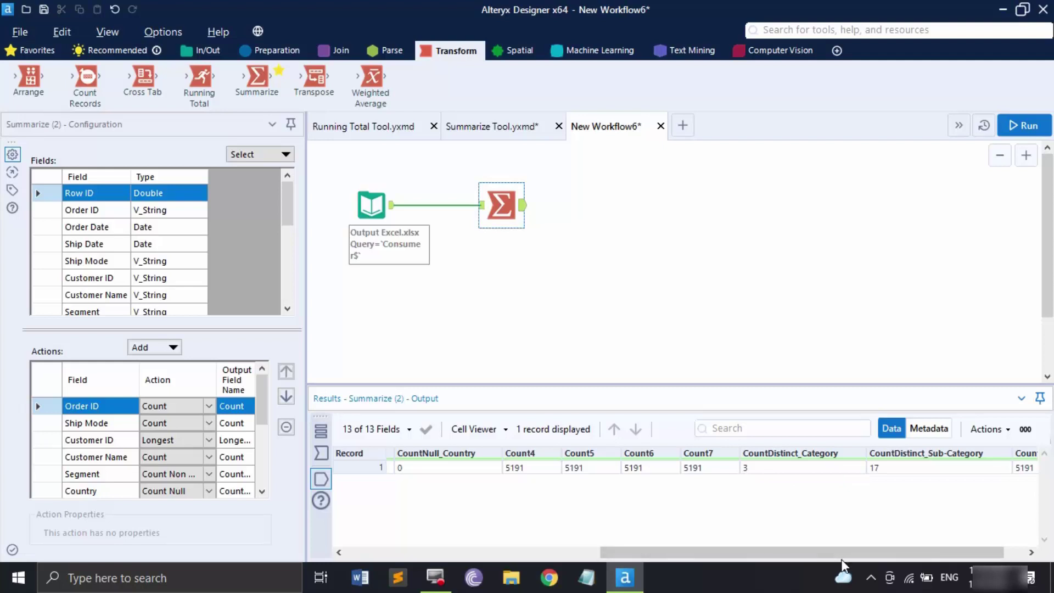
drag(841, 554, 862, 552)
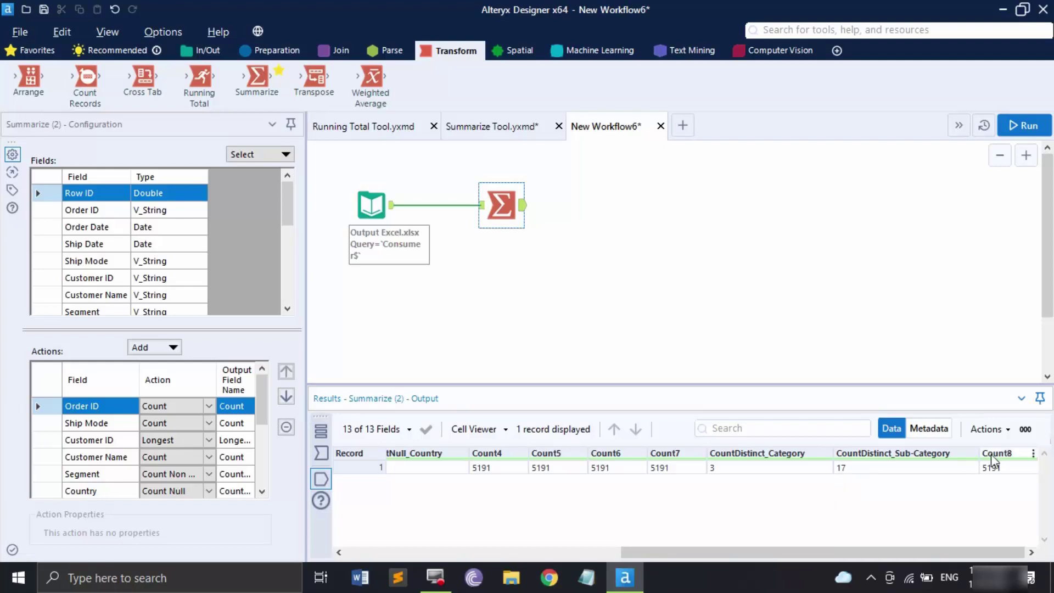
scroll(143, 456, down, 3)
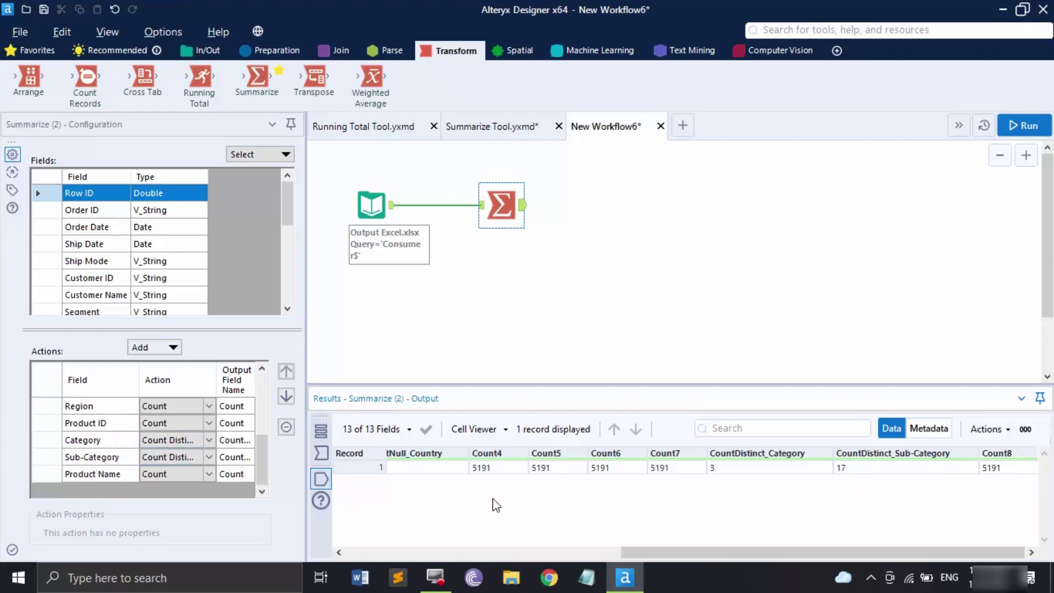